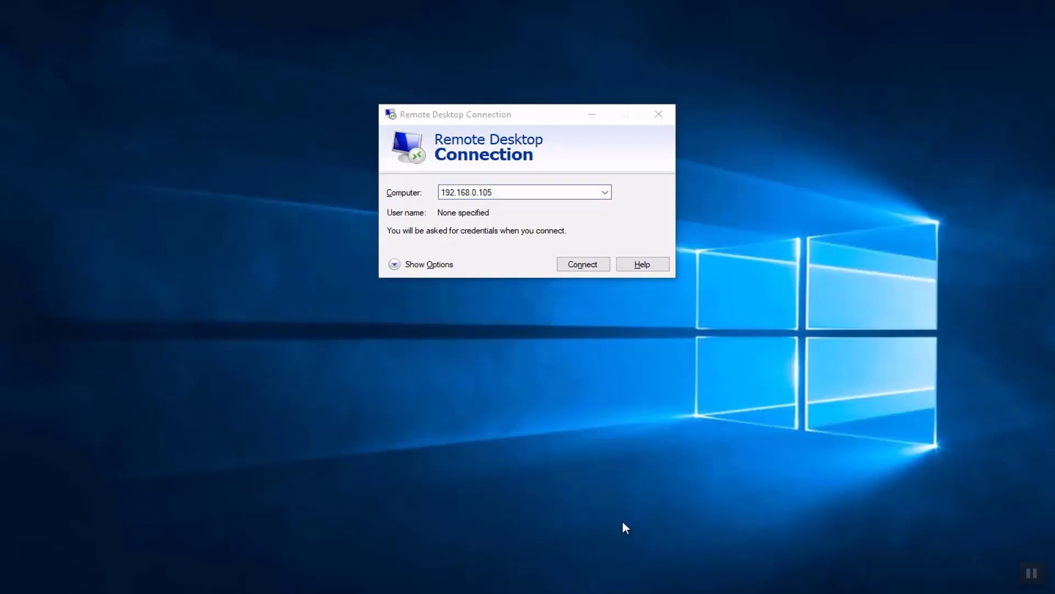
- Connect to 192.168.0.105 as Administrator, entering the account password in Windows Security
left_click(506, 192)
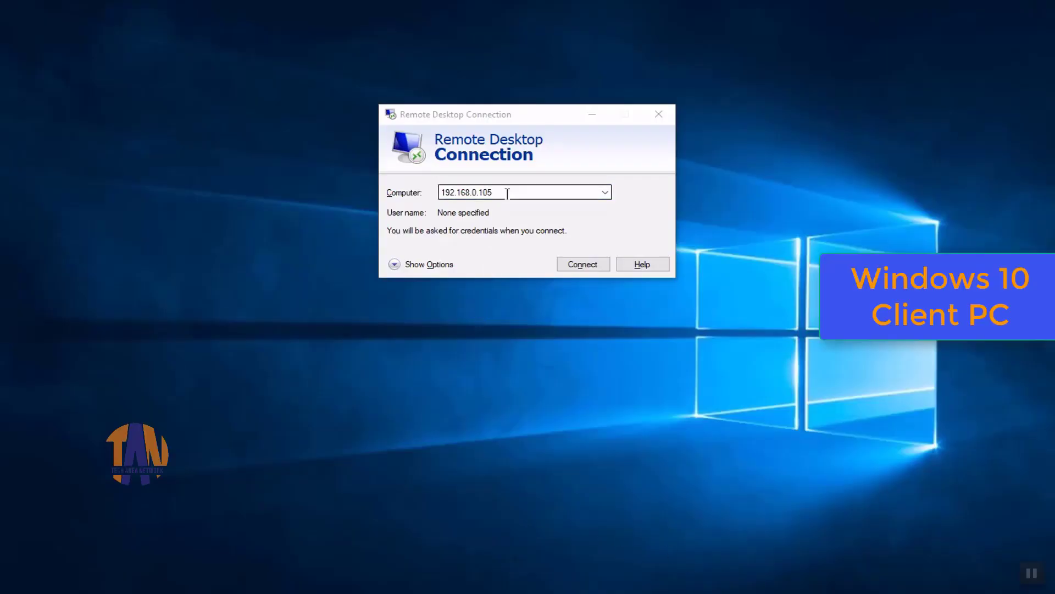
left_click(587, 266)
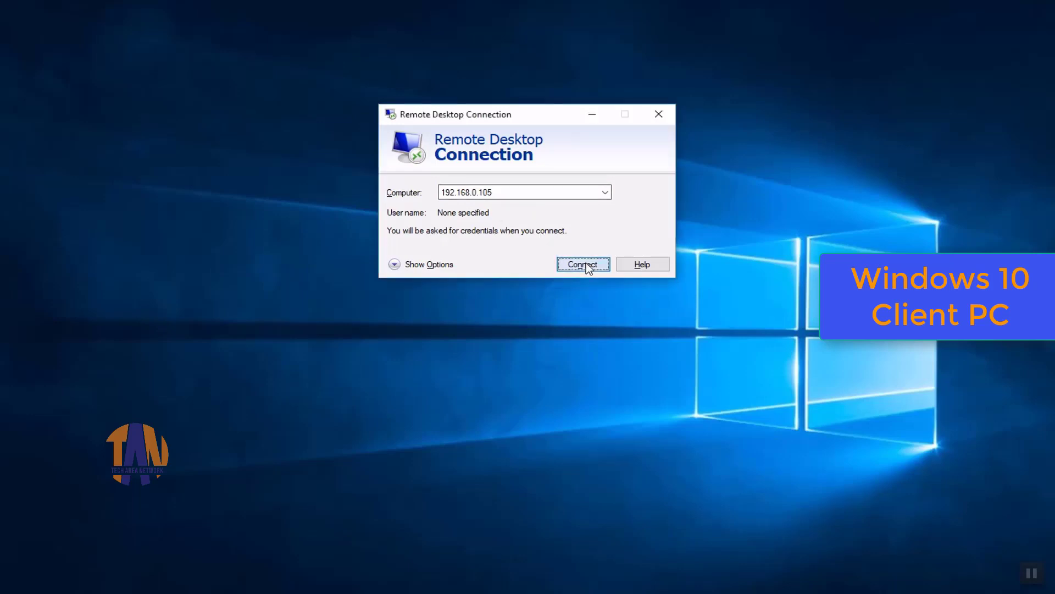
left_click(586, 264)
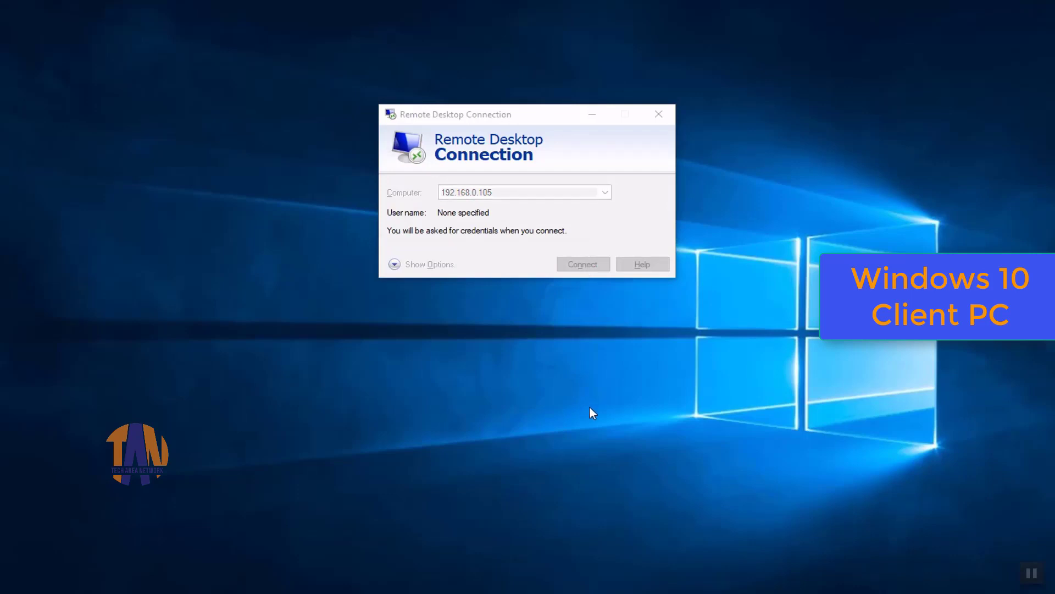
type("Administrator")
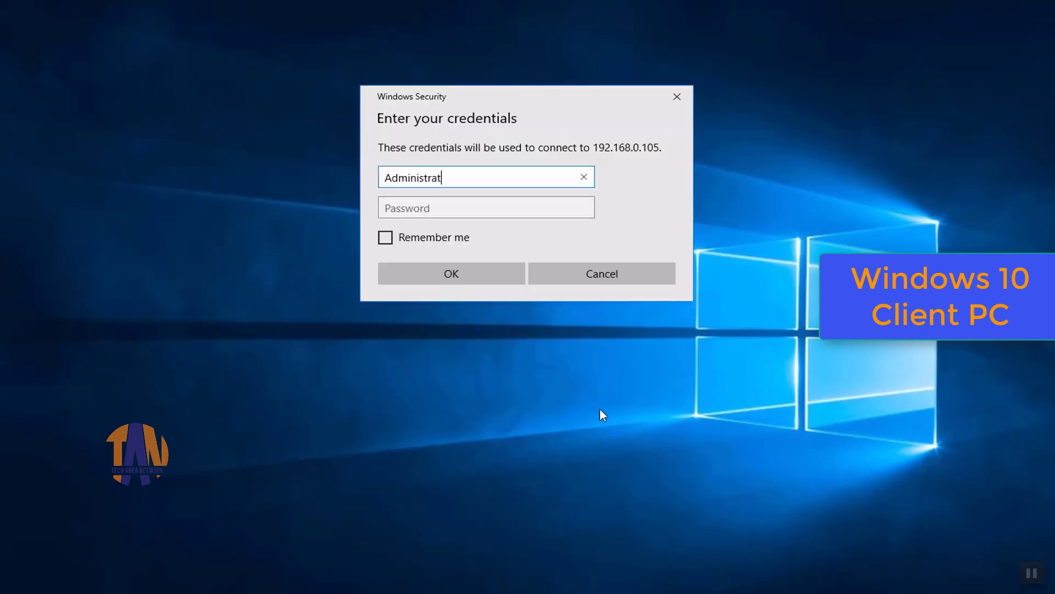
key("Tab")
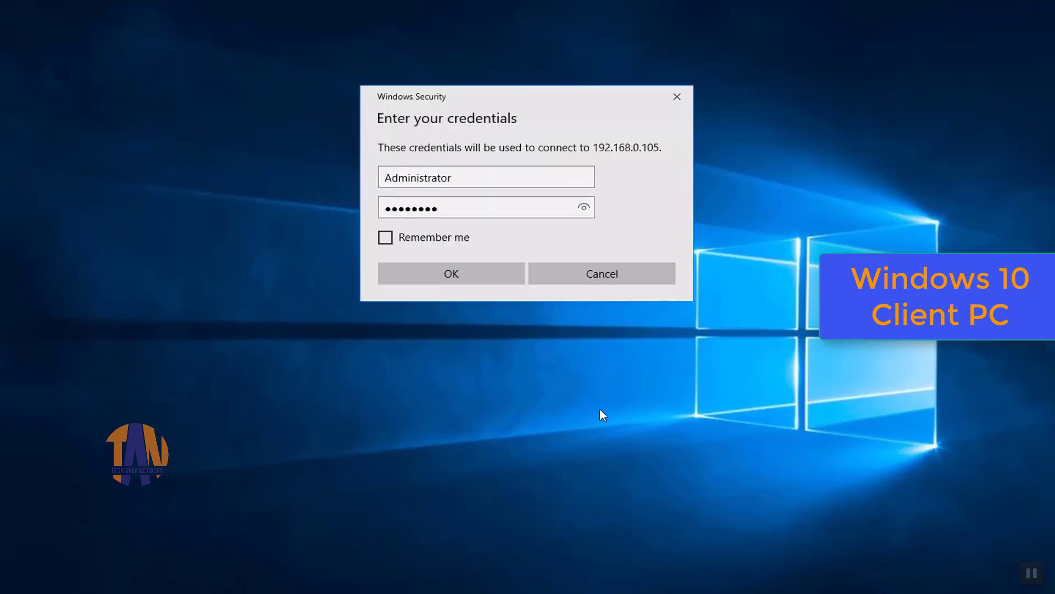
key("Return")
key("Return")
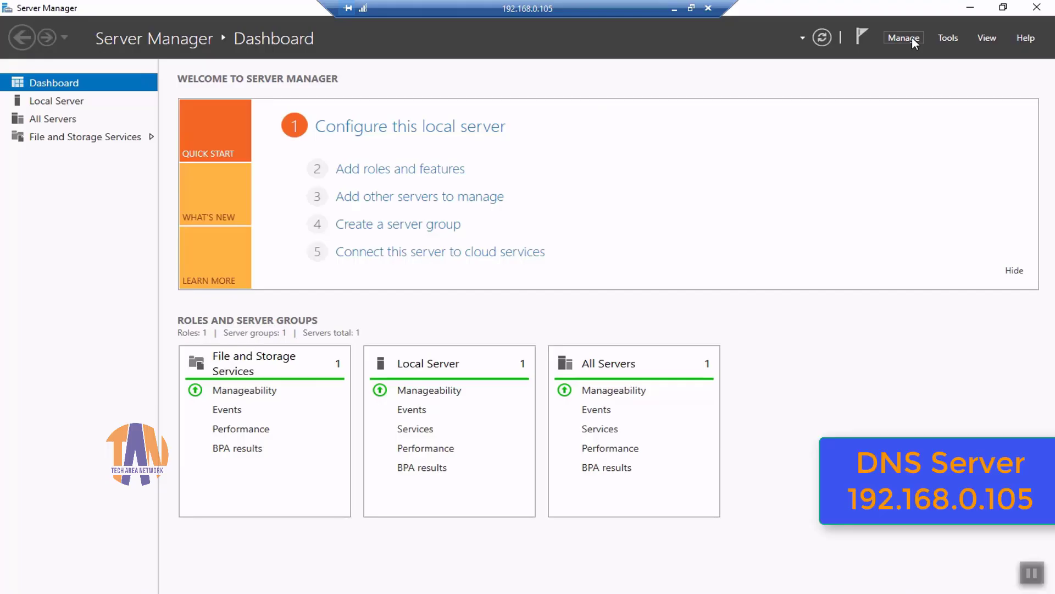
- Start Add Roles and Features with a role-based installation targeting DNS-WIN2019
left_click(912, 37)
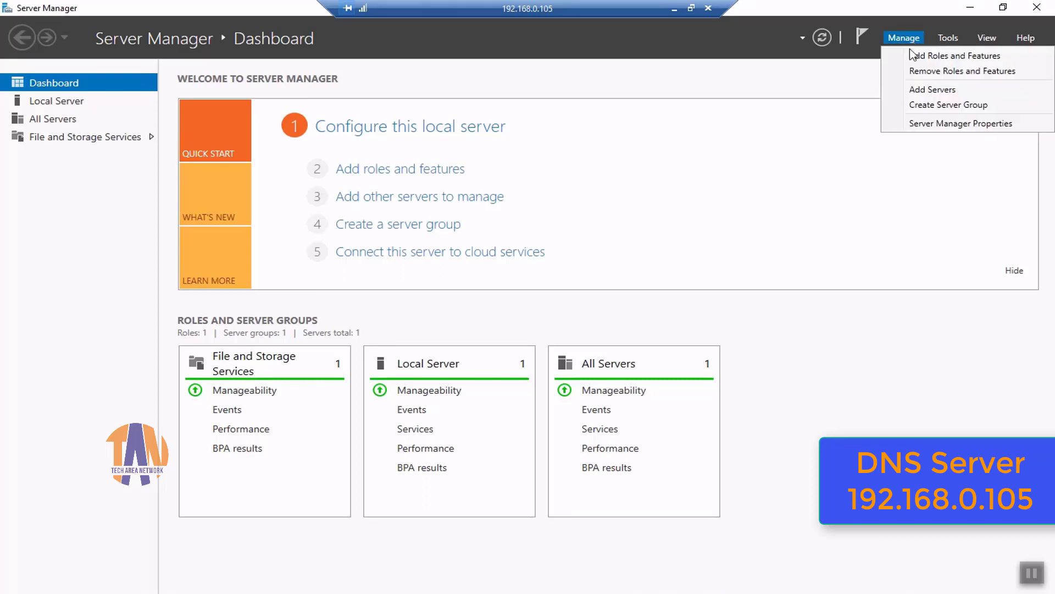
left_click(913, 55)
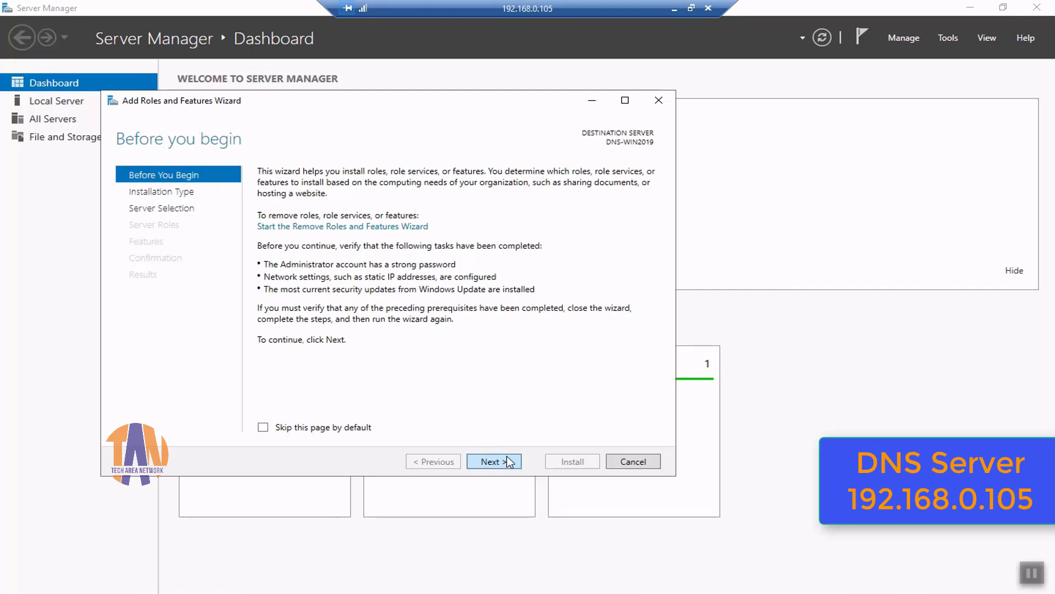
left_click(509, 462)
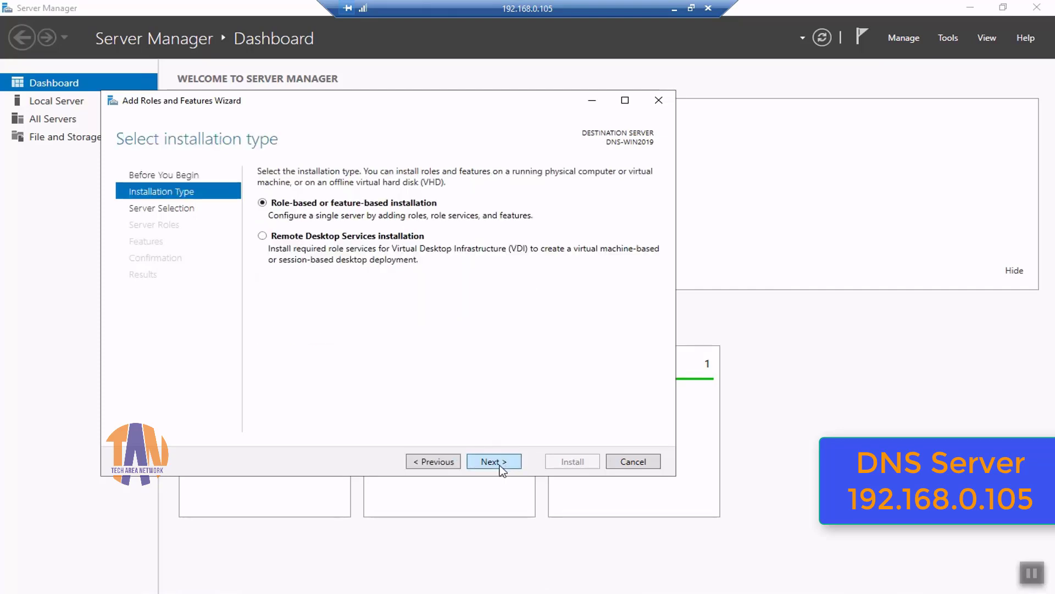
left_click(500, 462)
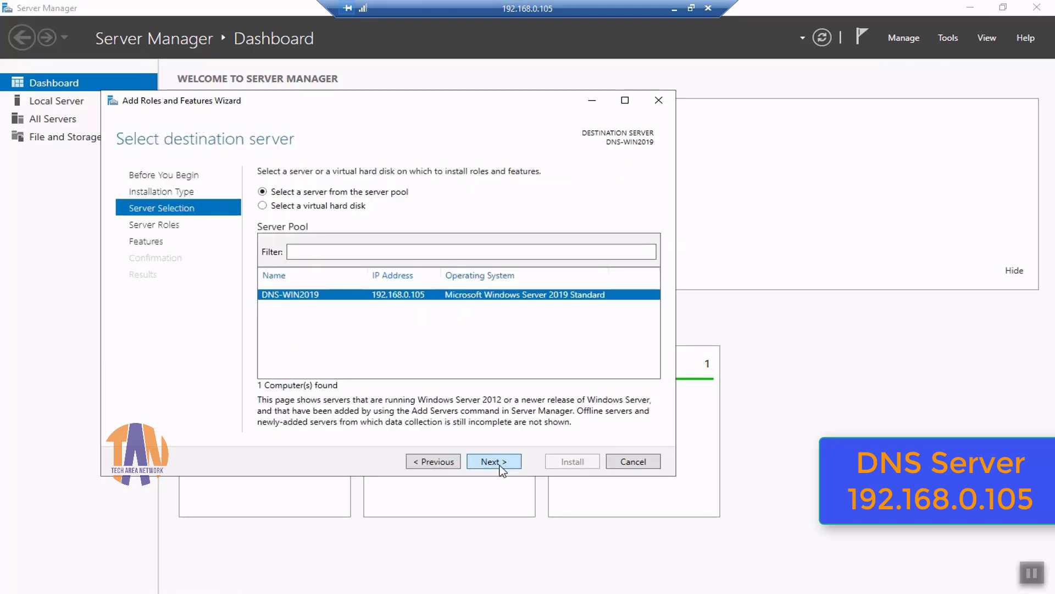
left_click(498, 464)
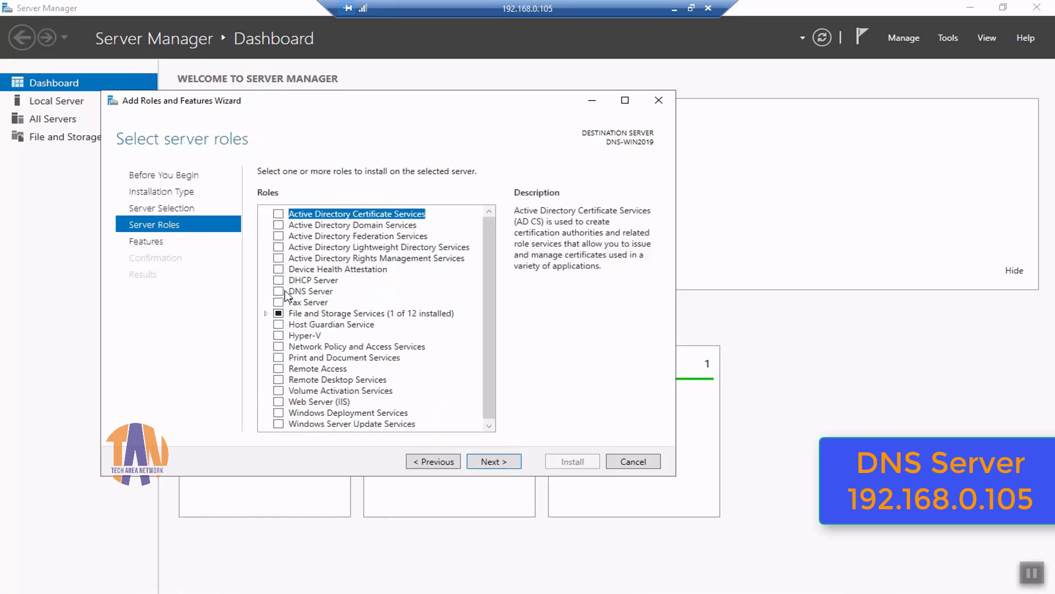
- Select DNS Server with its required tools, install it, and close the wizard
left_click(278, 291)
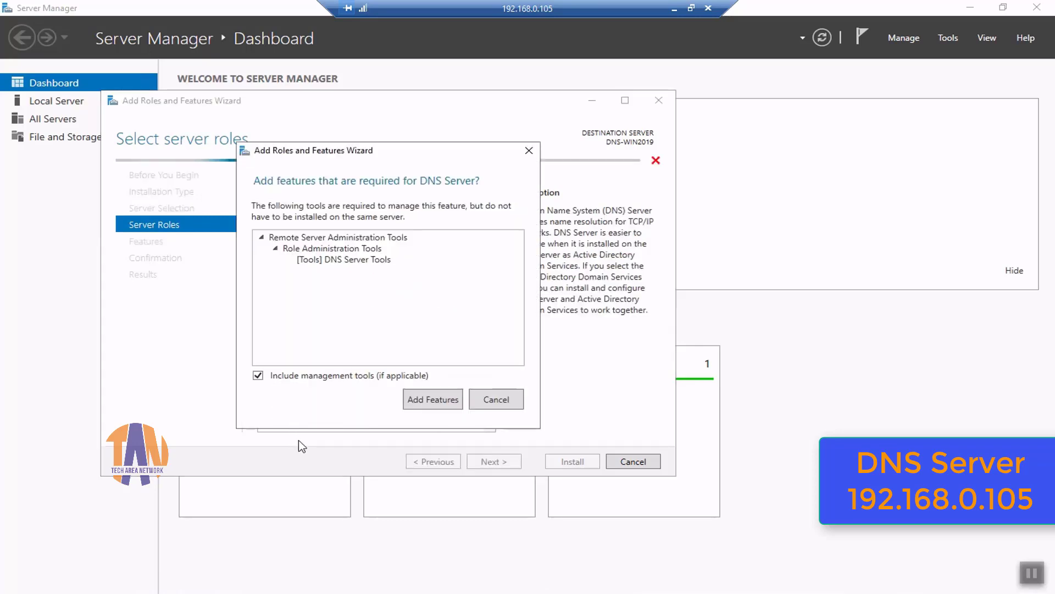
left_click(446, 400)
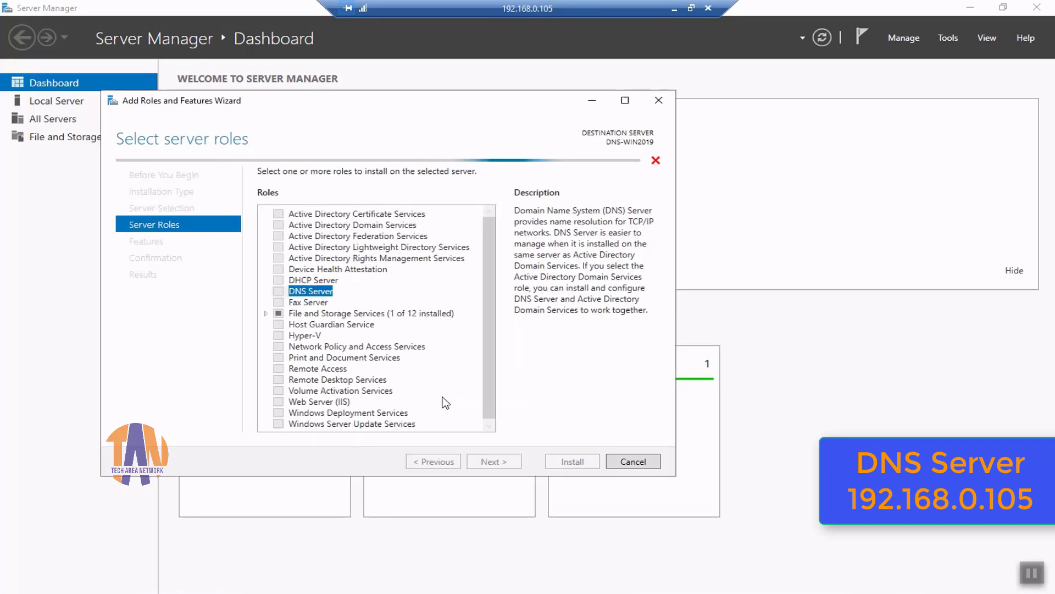
left_click(493, 461)
left_click(494, 462)
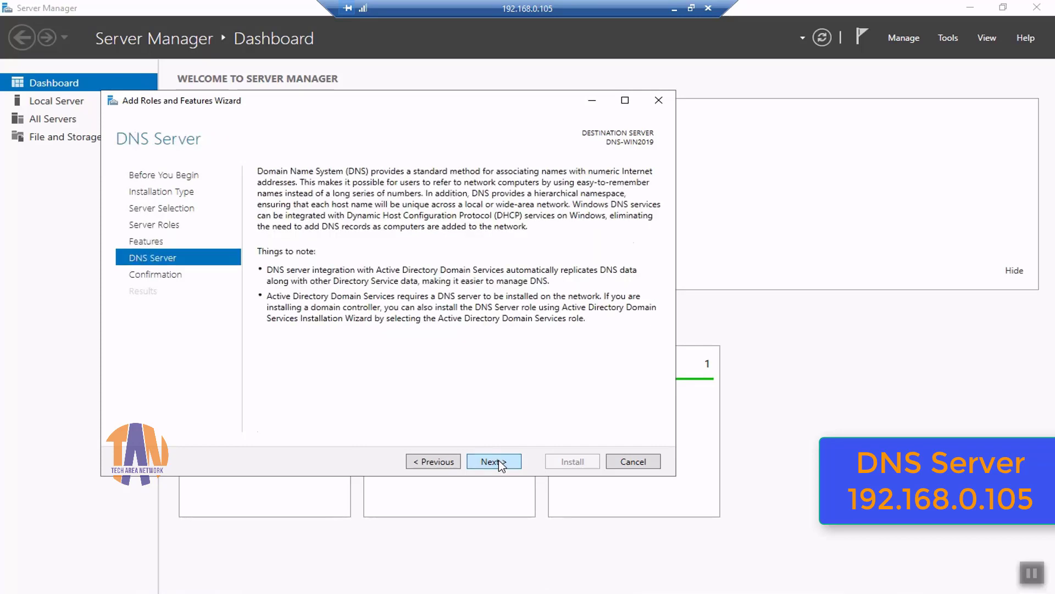
left_click(501, 464)
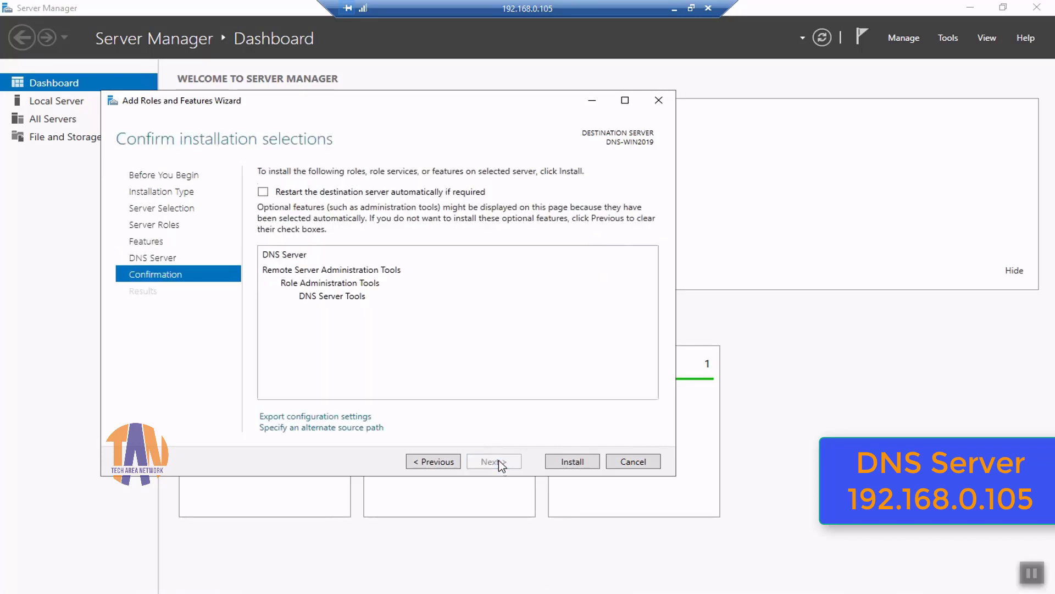
left_click(574, 462)
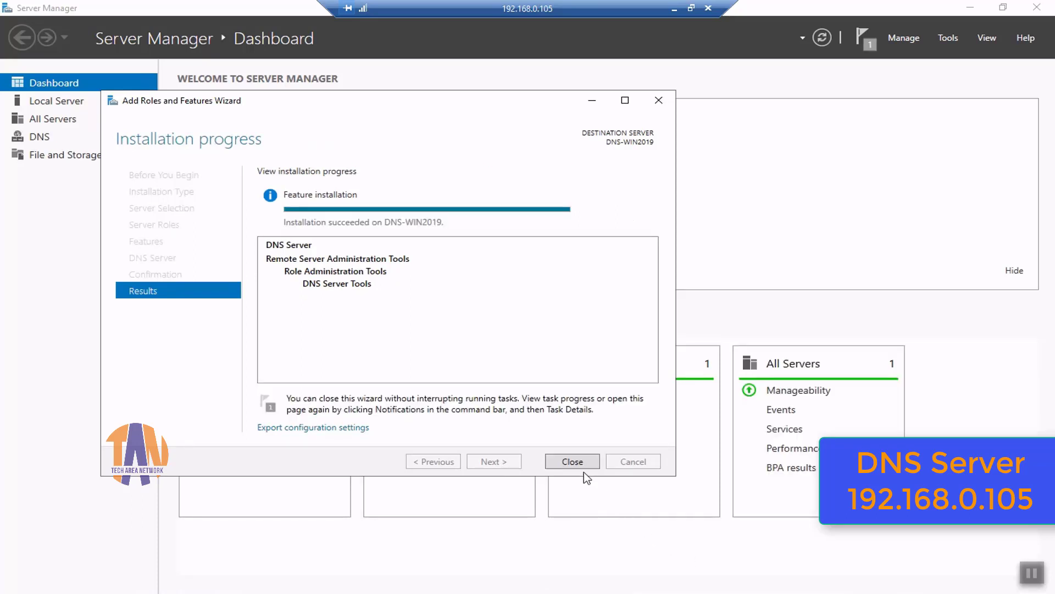
left_click(573, 463)
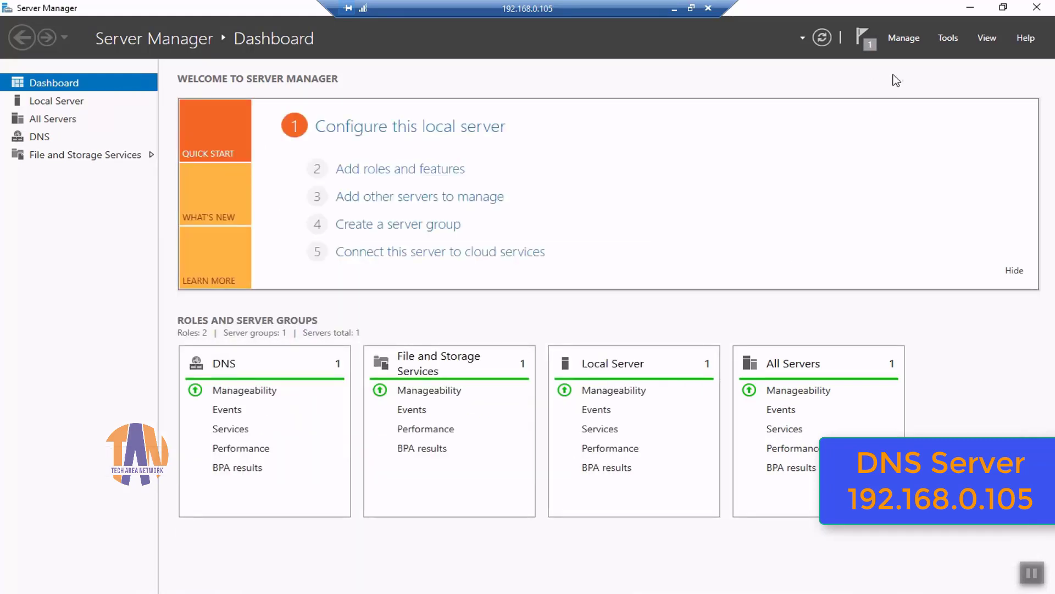
- Launch DNS Manager from Tools and expand DNS-WIN2019 to show its empty Forward Lookup Zones
left_click(947, 37)
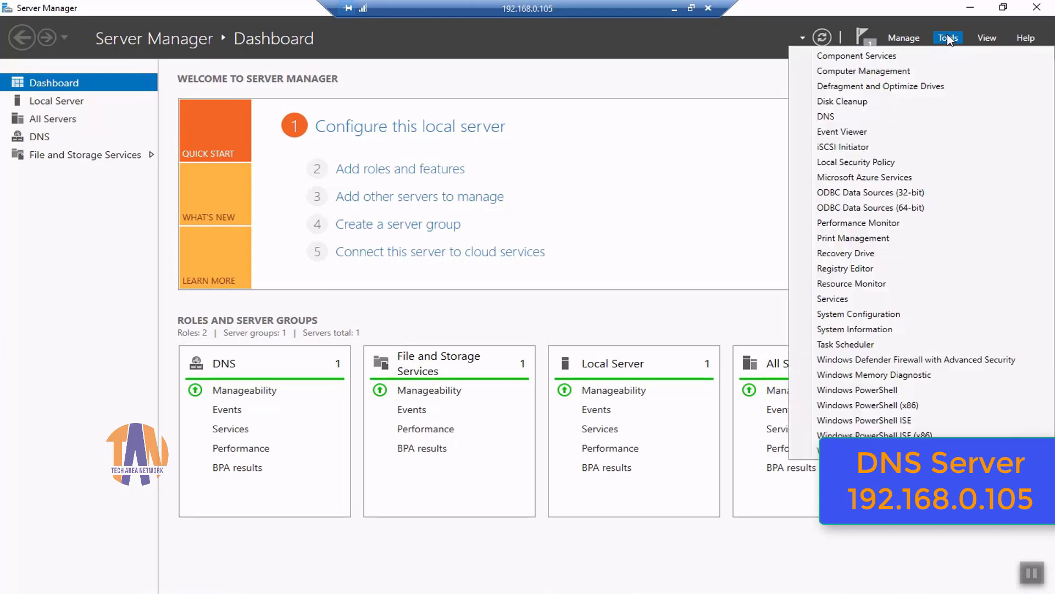
left_click(855, 117)
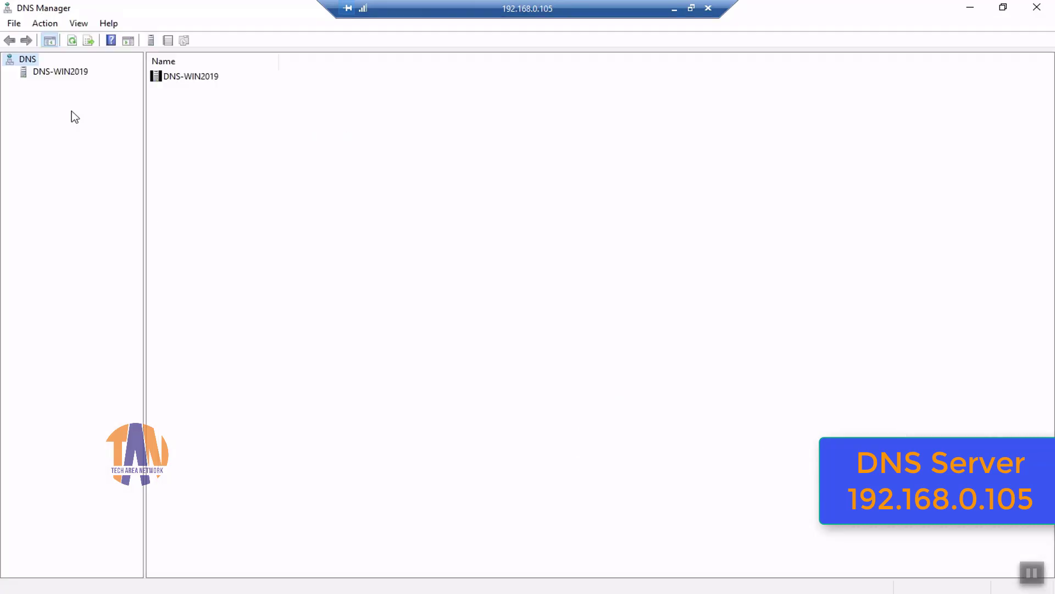
left_click(60, 76)
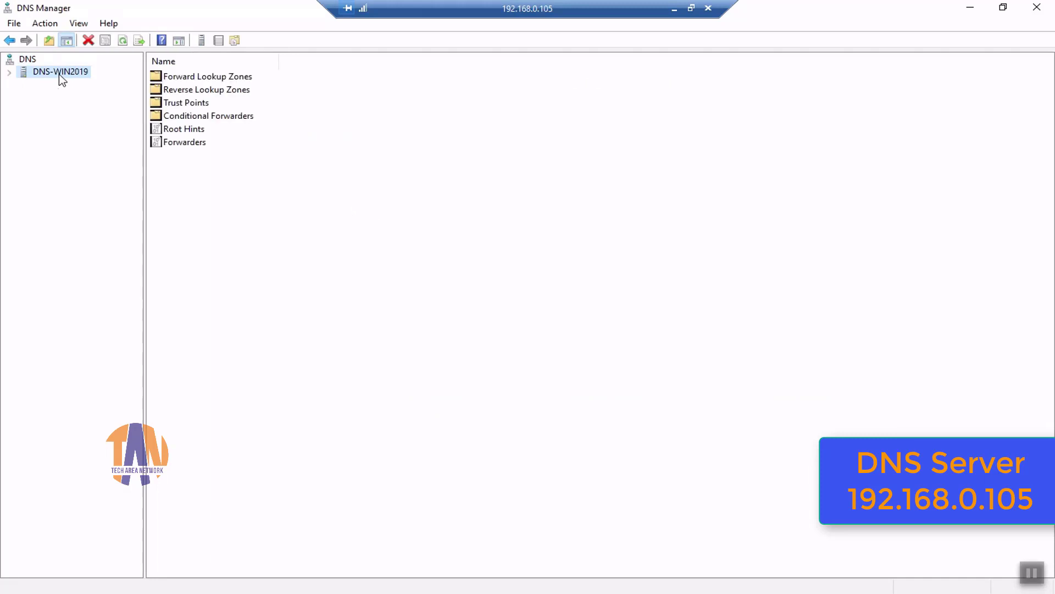
left_click(9, 72)
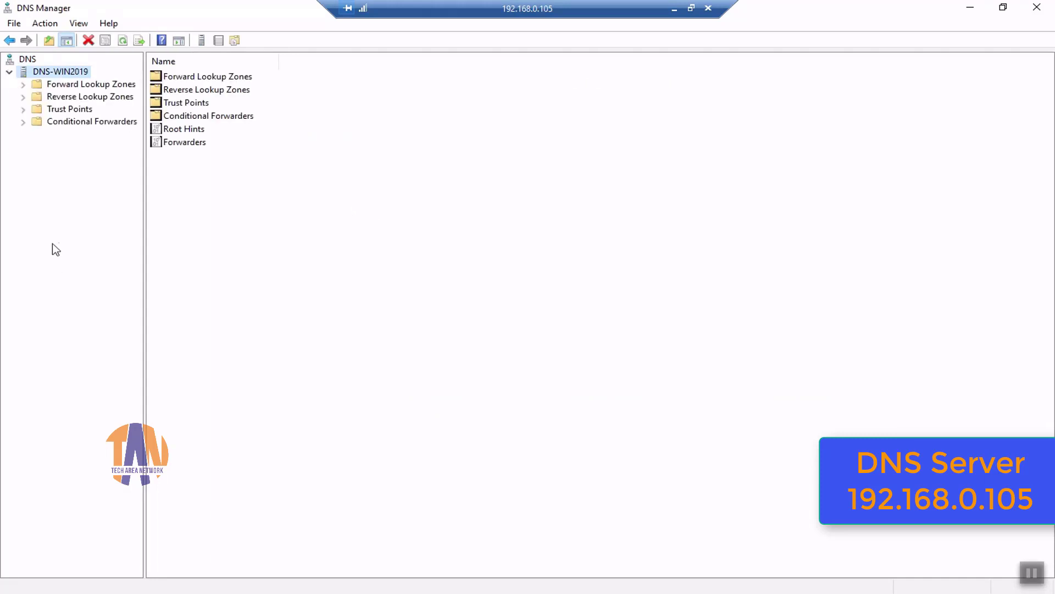
left_click(74, 84)
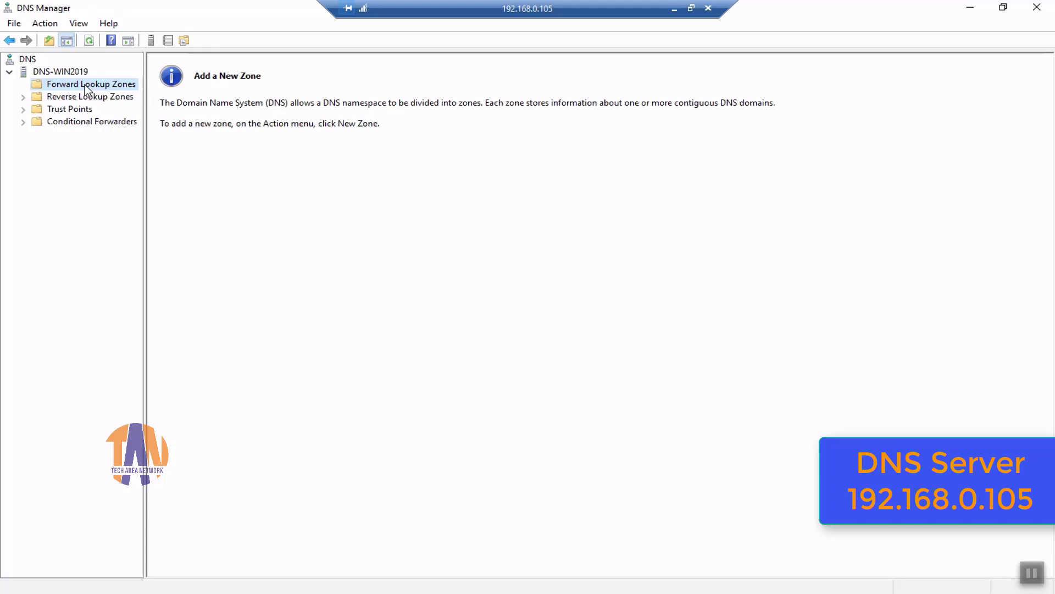
- Start a New Zone on Forward Lookup Zones, choosing the Primary zone type
right_click(85, 85)
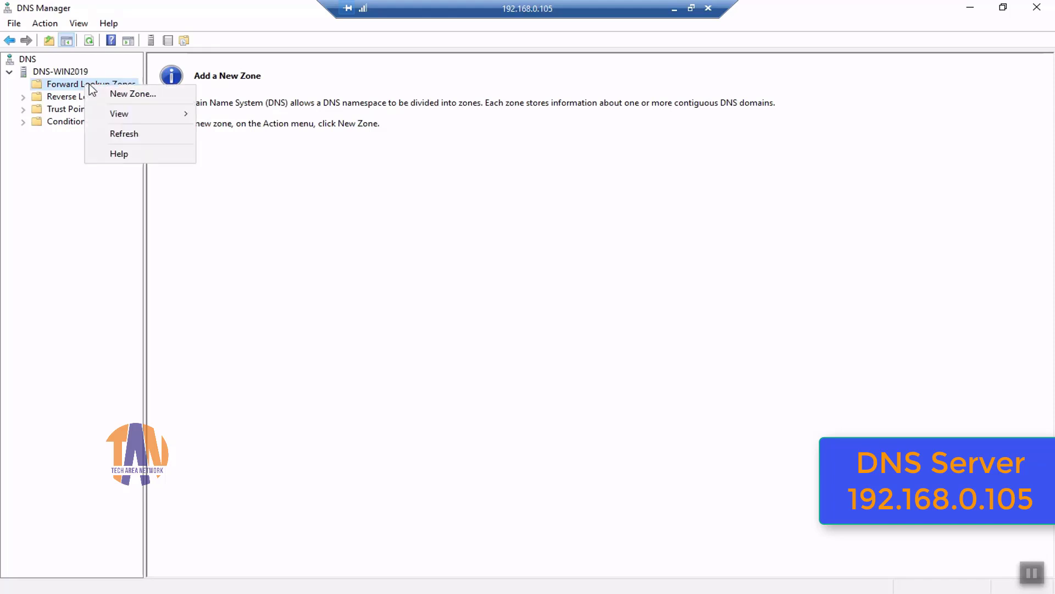
left_click(130, 94)
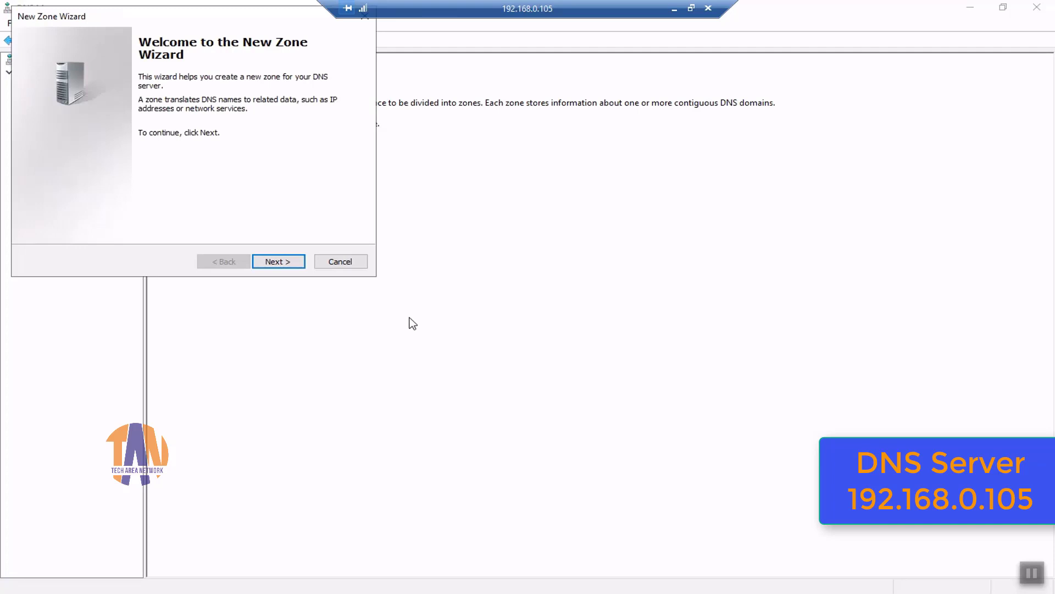
left_click(288, 262)
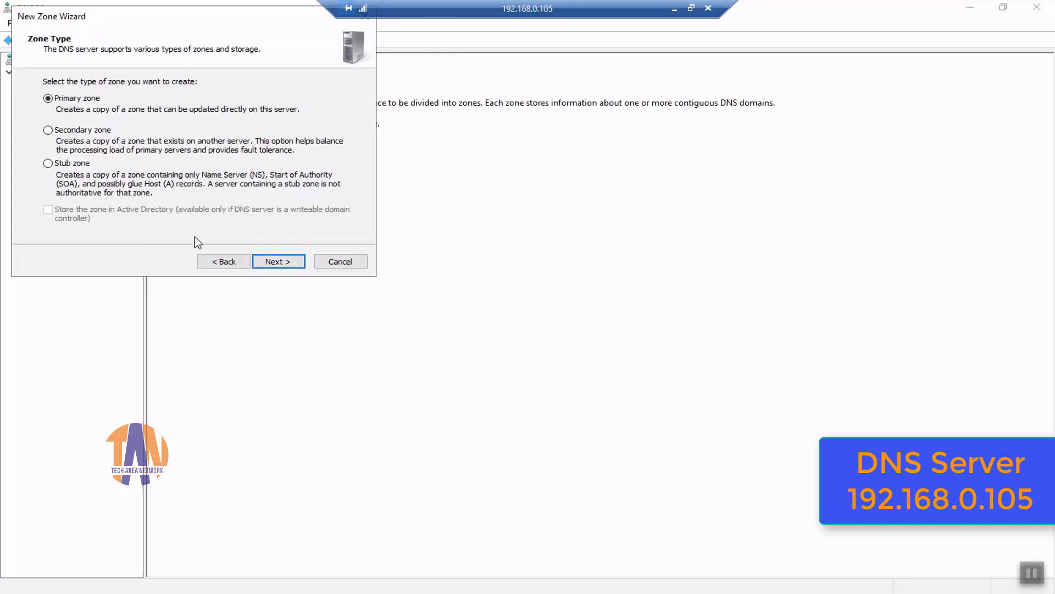
left_click(282, 262)
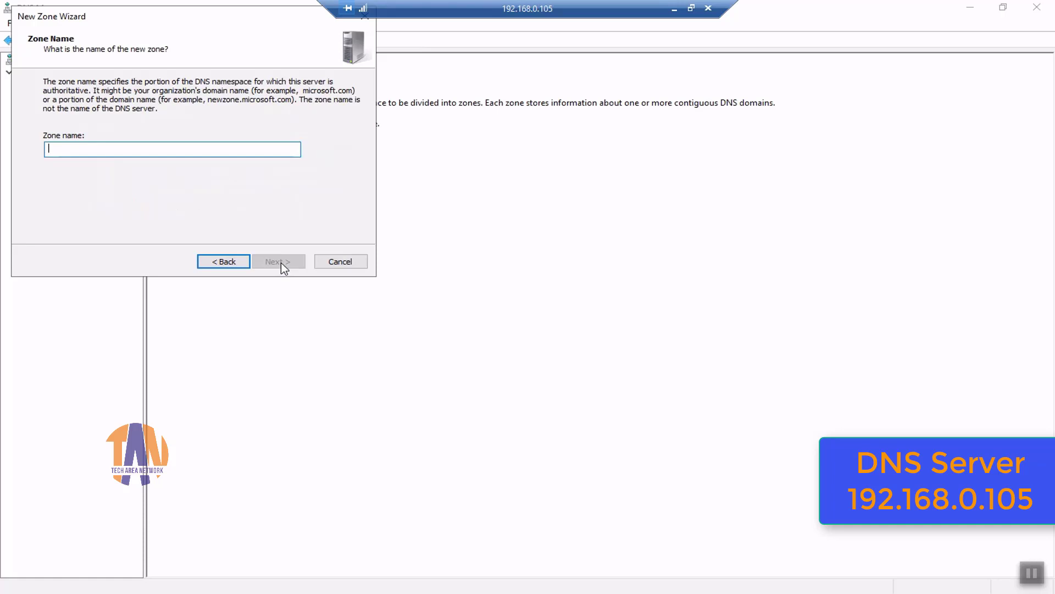
- Name the zone techareanetwork.com with file techareanetwork.com.dns and no dynamic updates, then finish
type("techa")
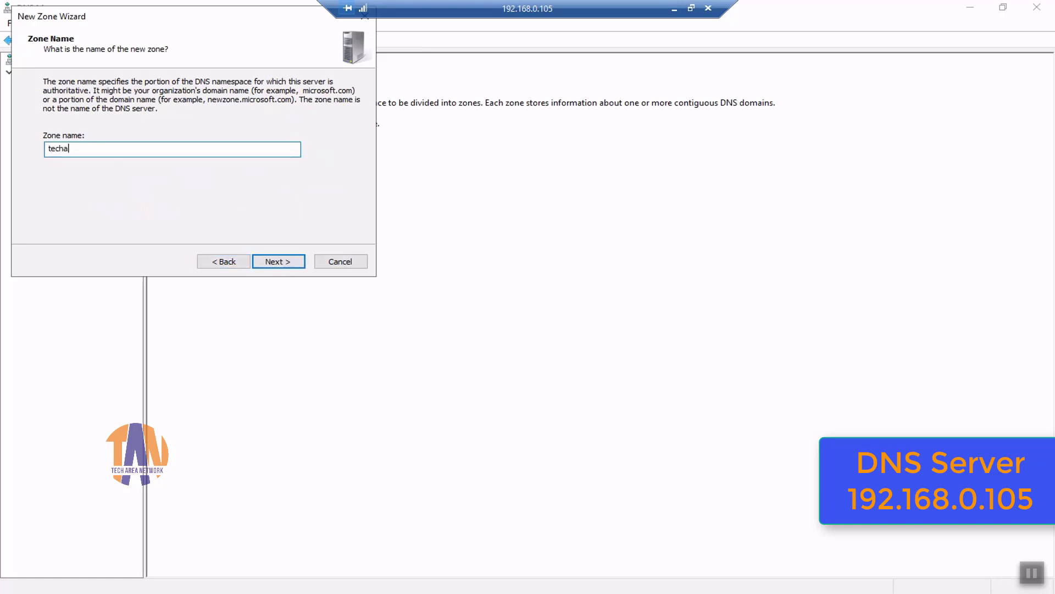
type("reanetwork.com")
left_click(291, 265)
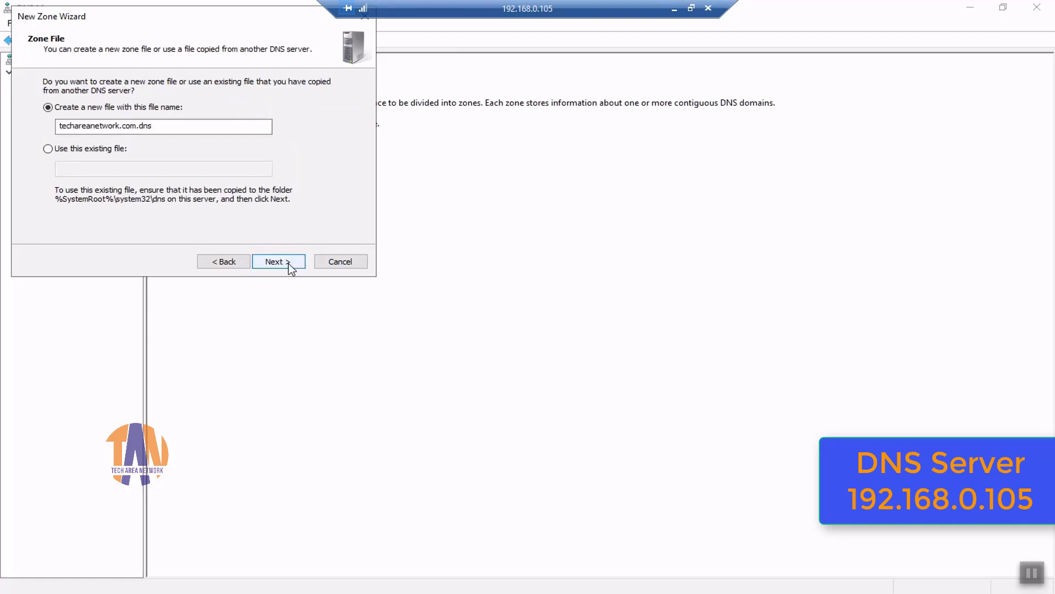
left_click(290, 265)
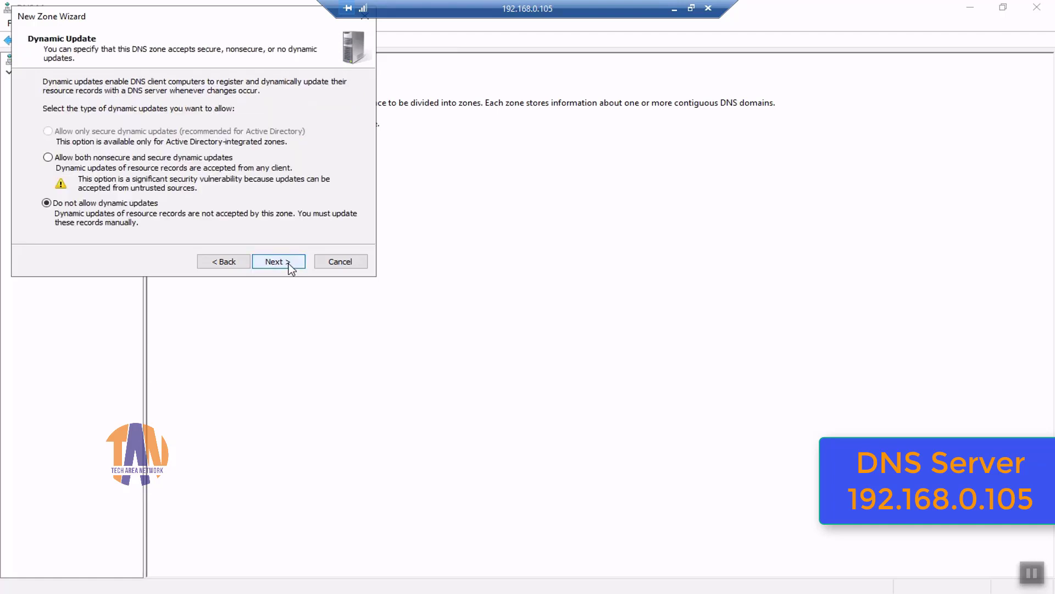
left_click(290, 263)
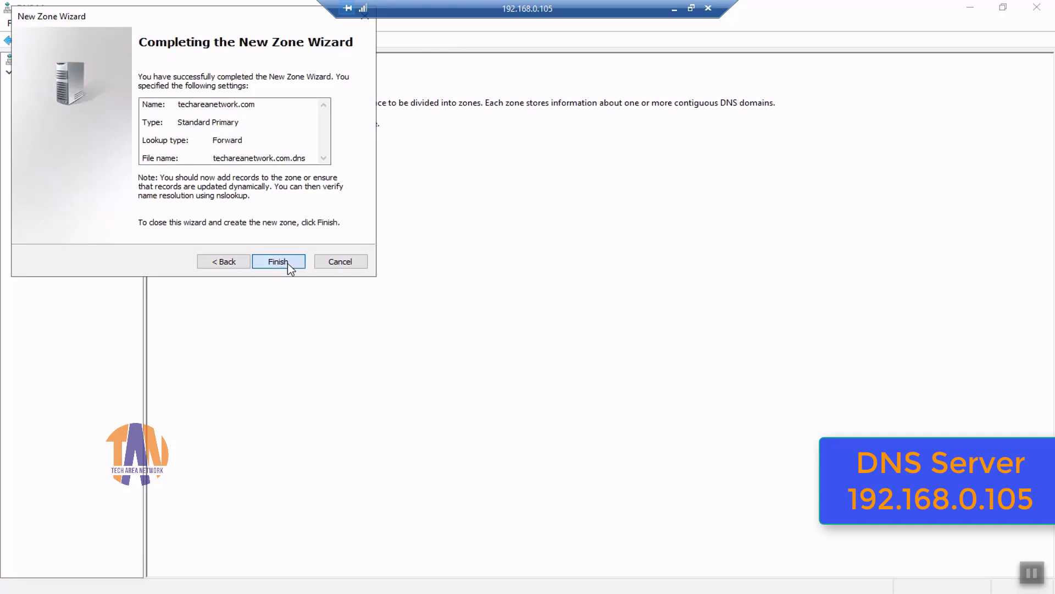
left_click(279, 262)
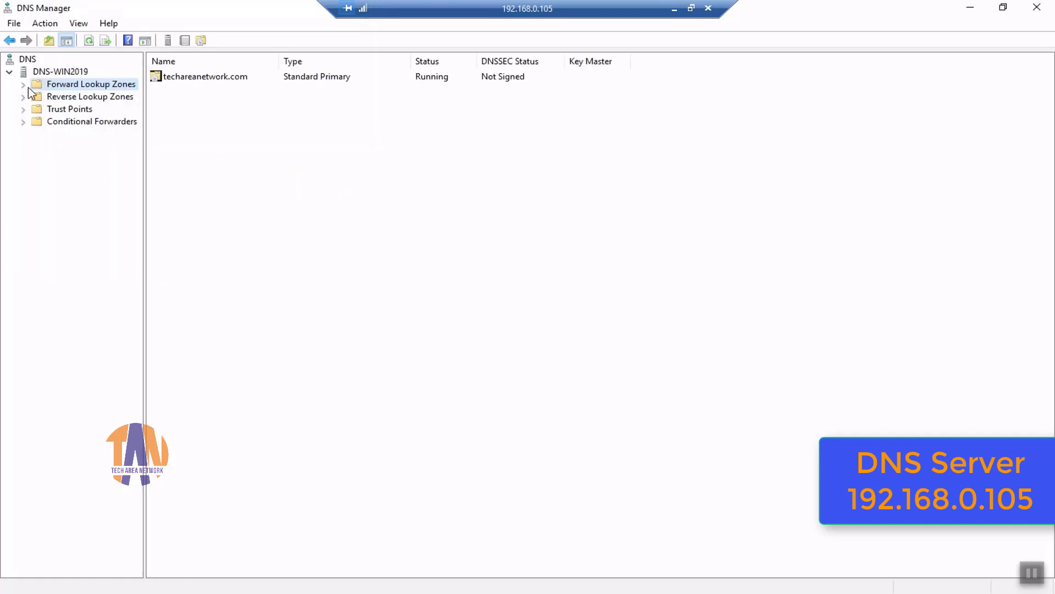
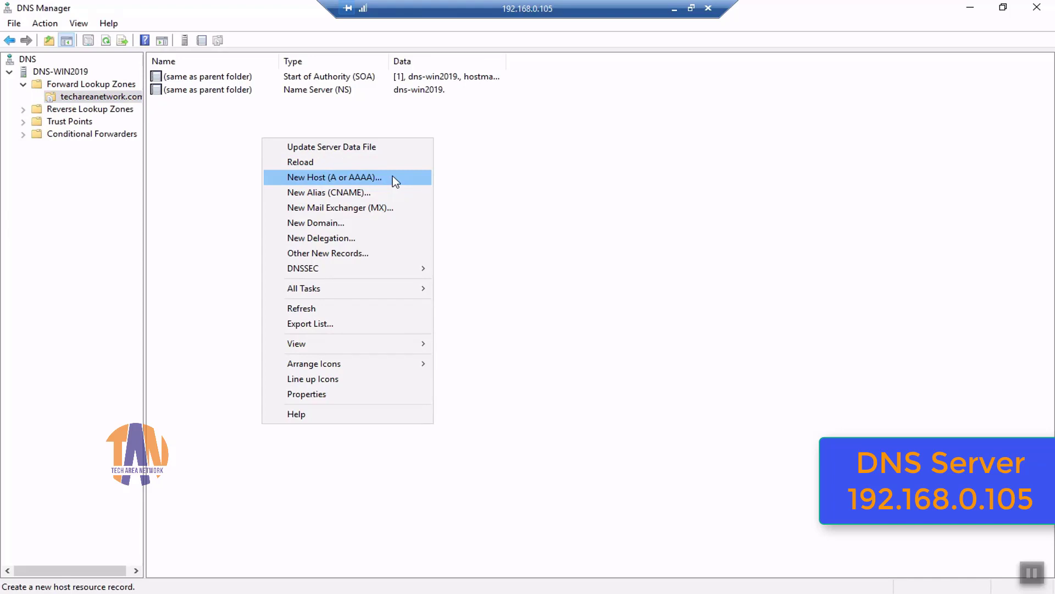
- Add a www host (A) record pointing to 192.168.0.100 in the techareanetwork.com zone
left_click(393, 176)
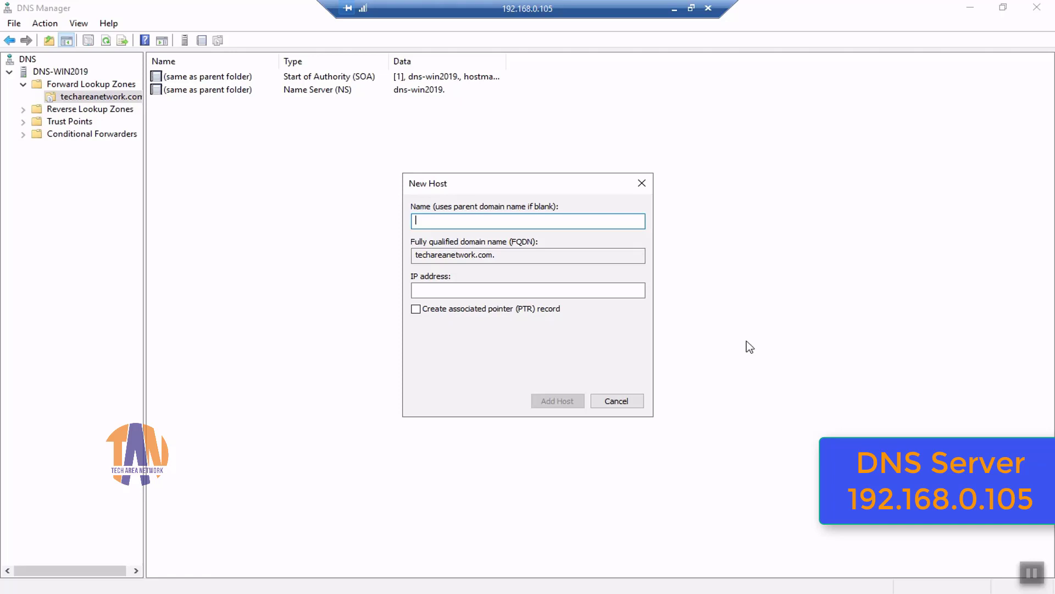
type("www")
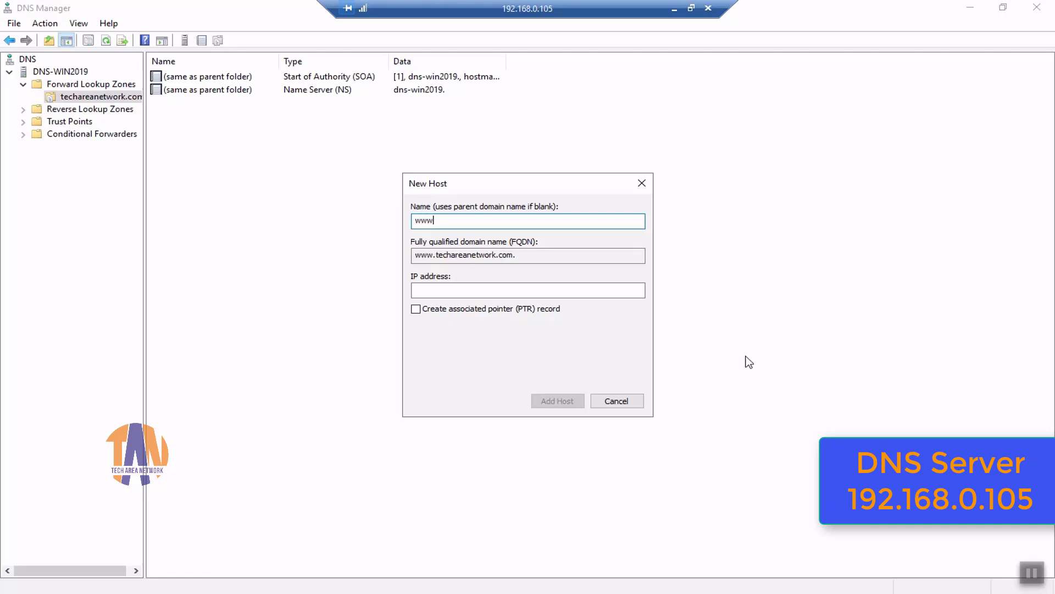
left_click(442, 290)
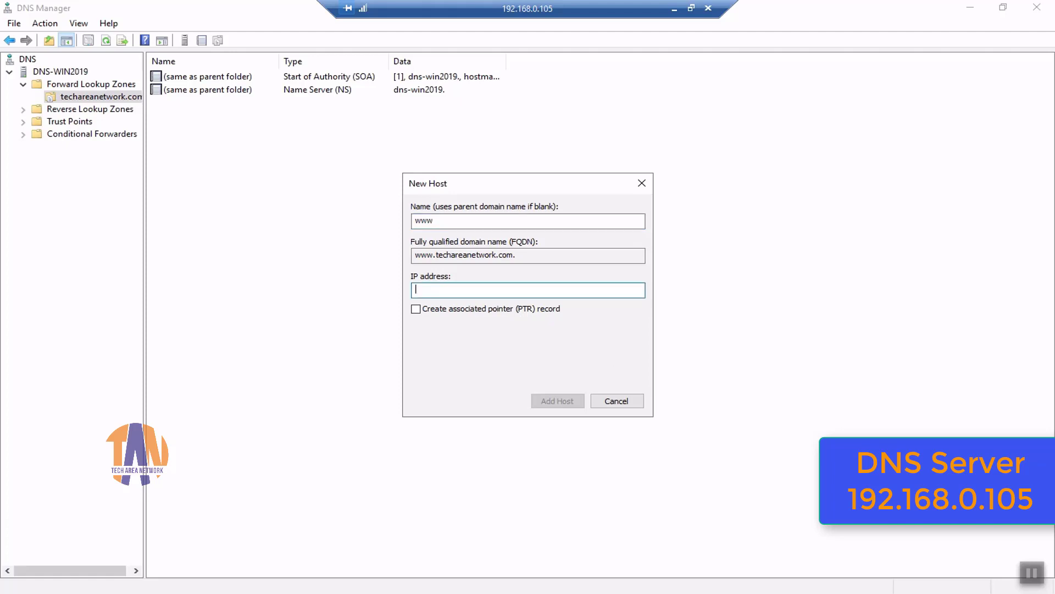
type("192.168.0.100")
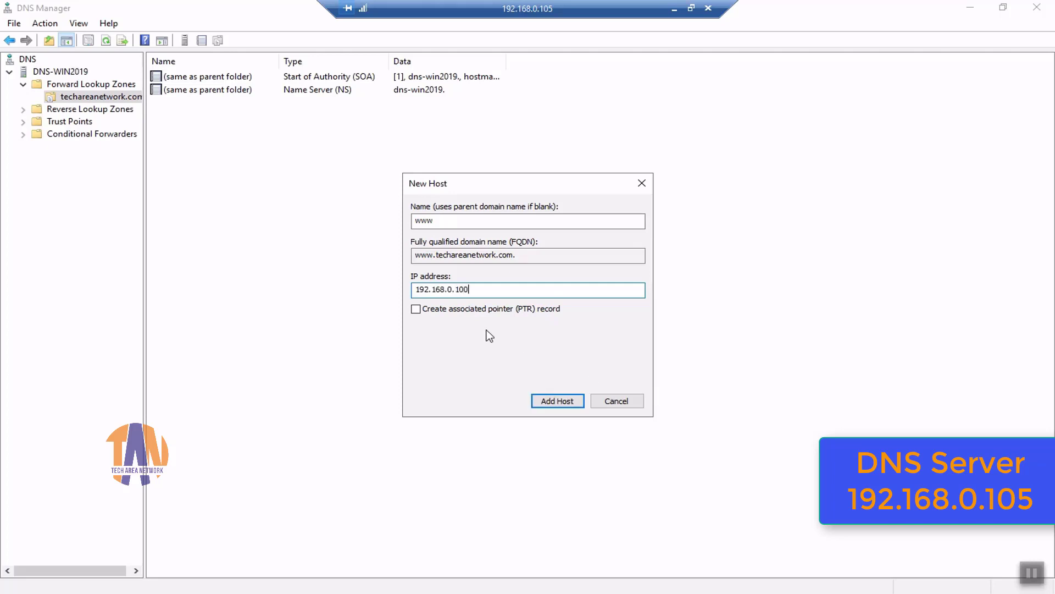
left_click(558, 400)
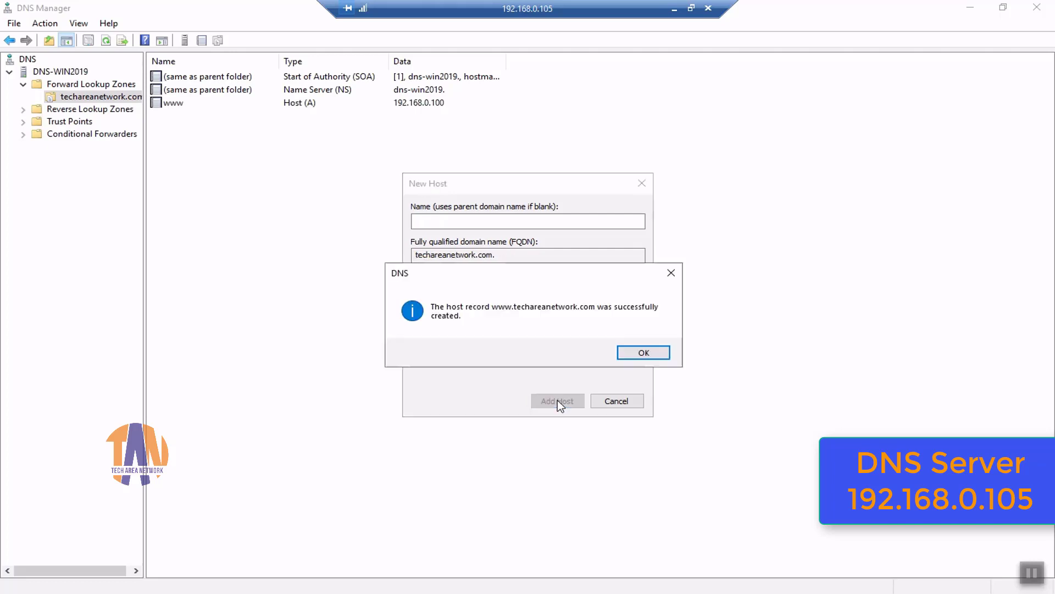
left_click(639, 352)
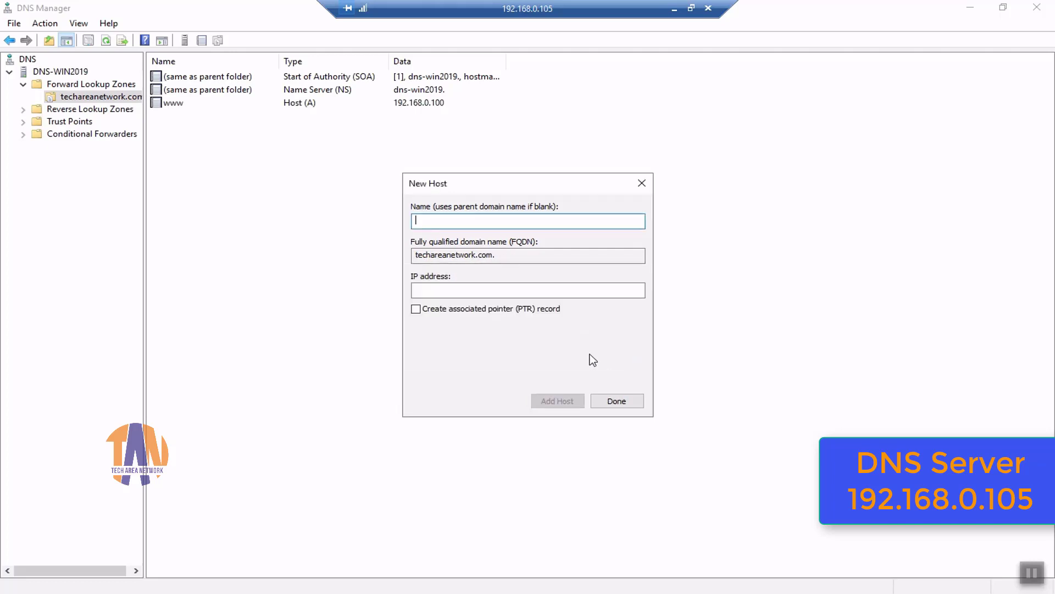
left_click(610, 399)
- Check the new www record, then minimize the DNS server remote session
left_click(187, 104)
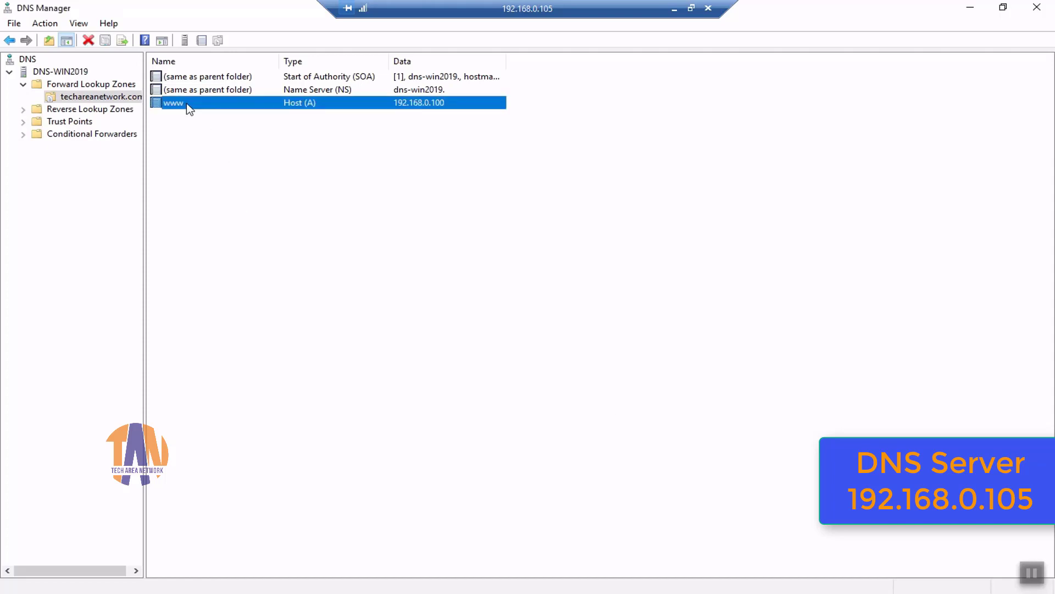
left_click(269, 218)
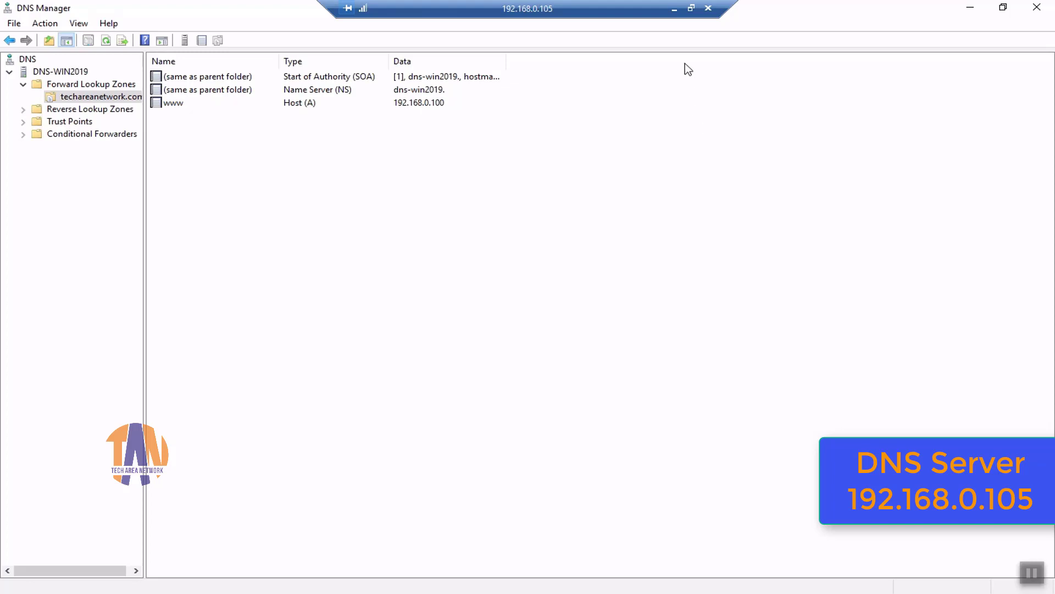
left_click(674, 8)
mouse_move(577, 585)
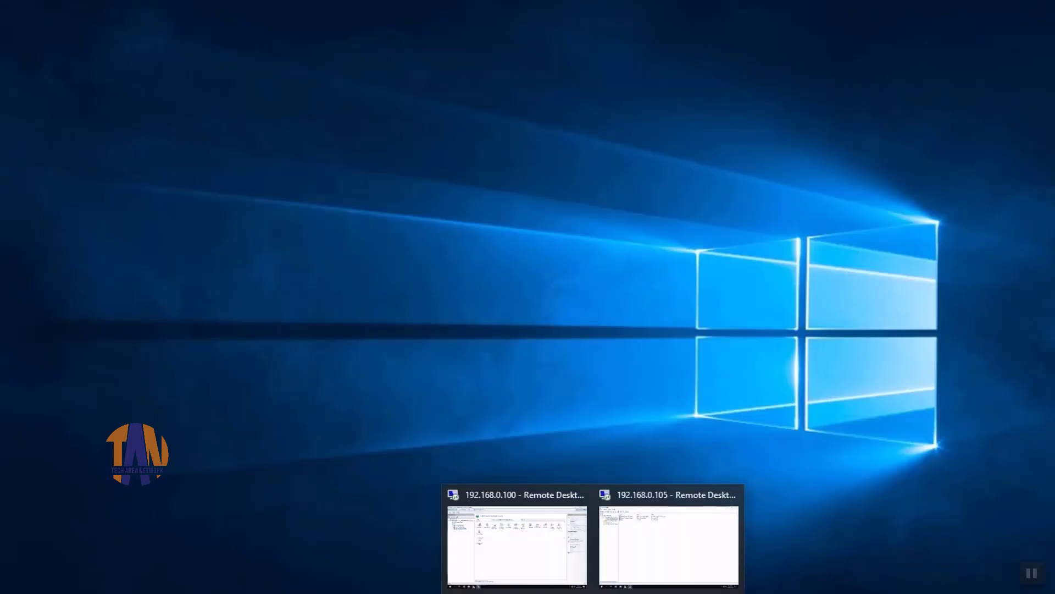
left_click(503, 548)
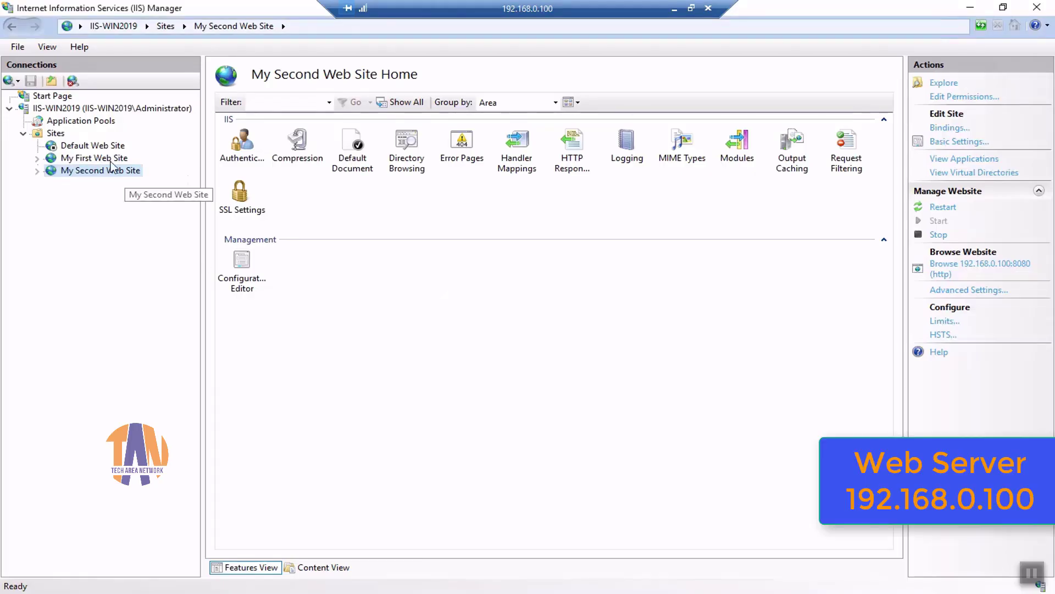
left_click(90, 160)
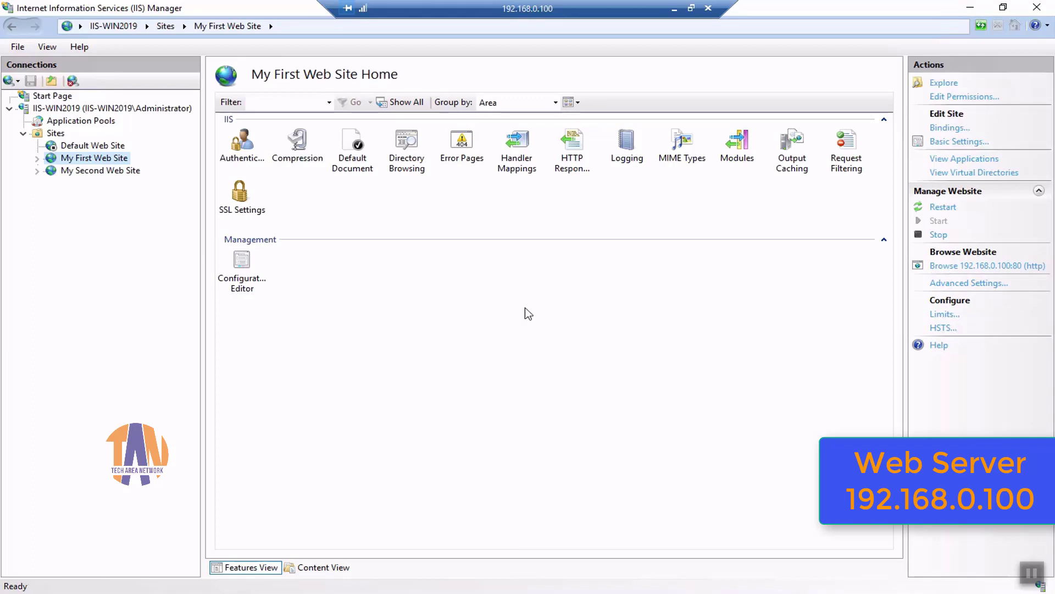
left_click(944, 129)
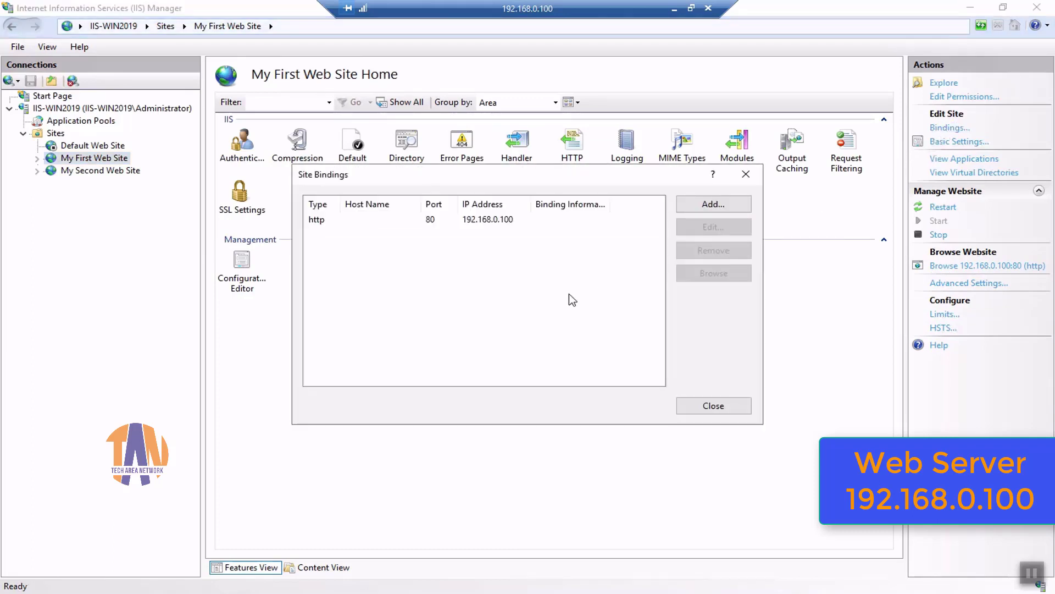
left_click(487, 220)
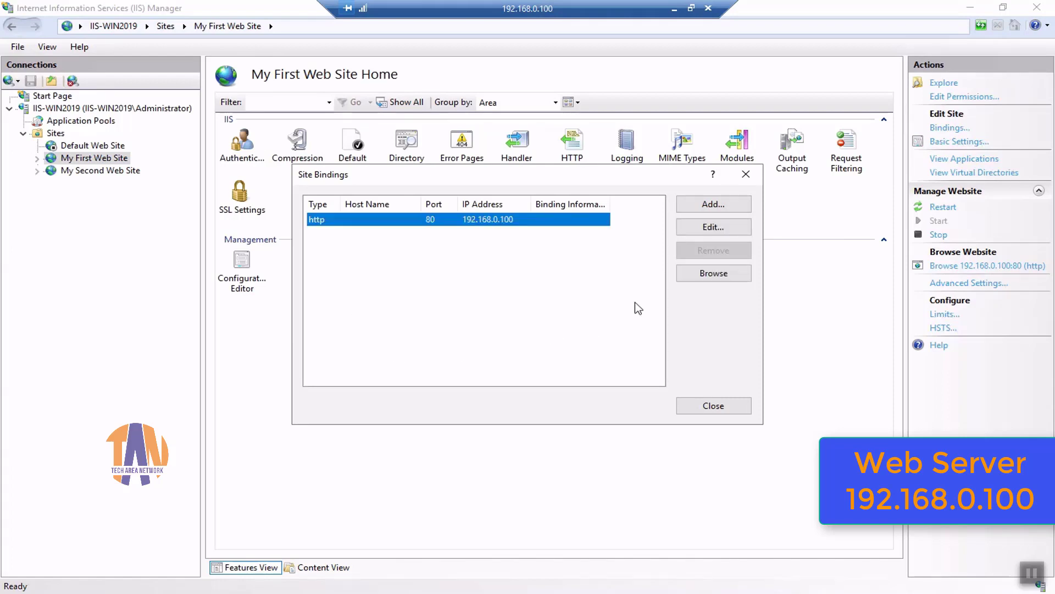
left_click(709, 227)
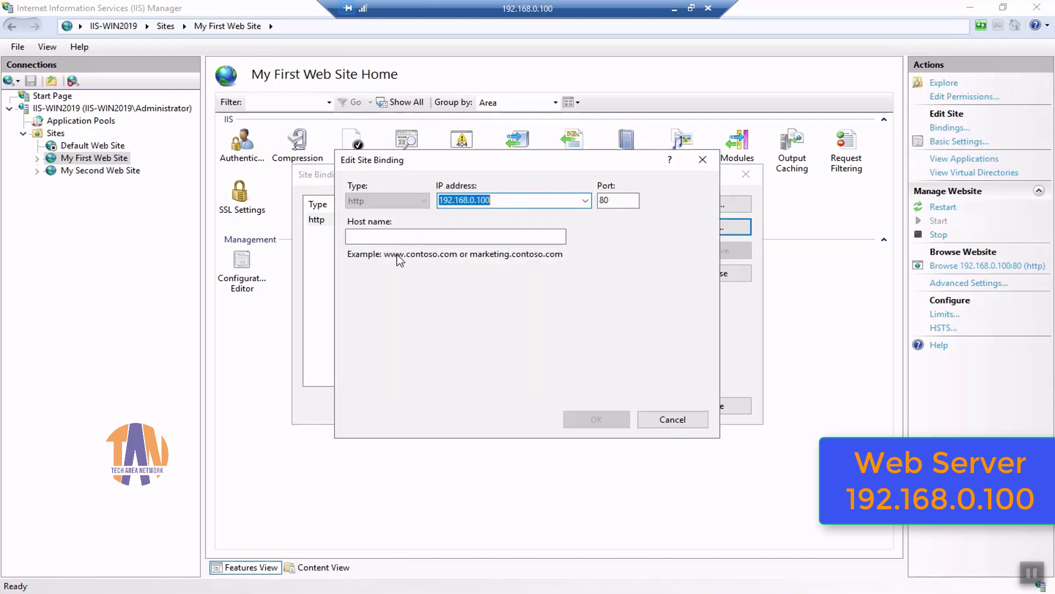
left_click(388, 237)
type("w")
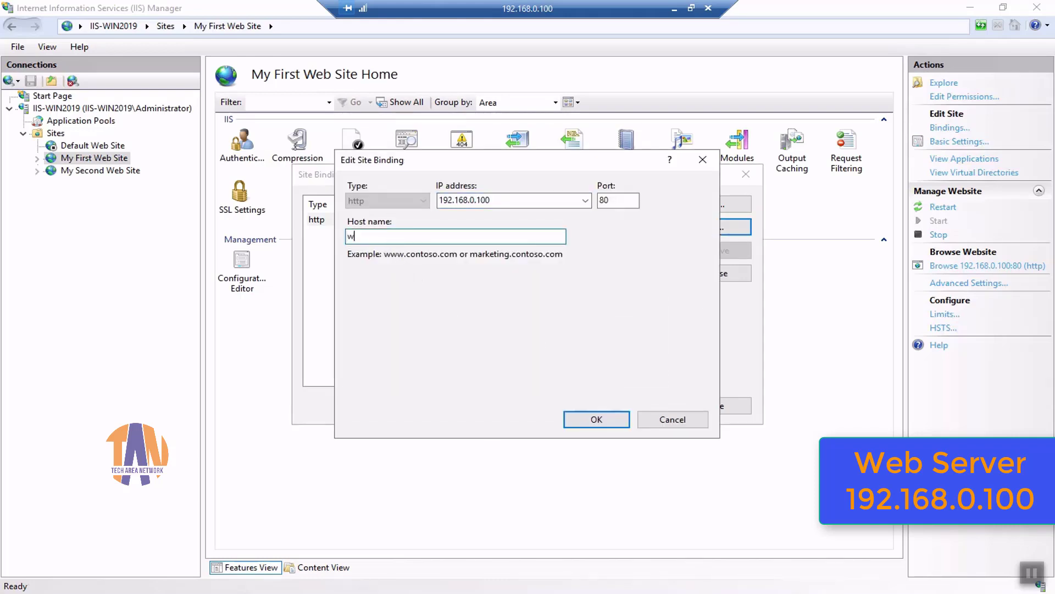
type("ww.techareanetwork.com")
left_click(596, 420)
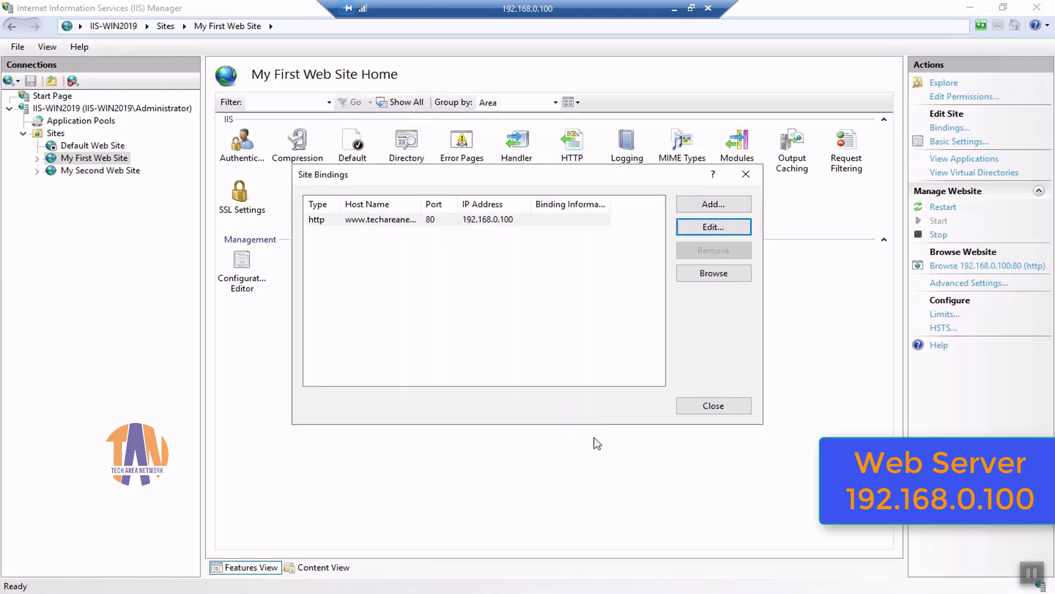
left_click(713, 405)
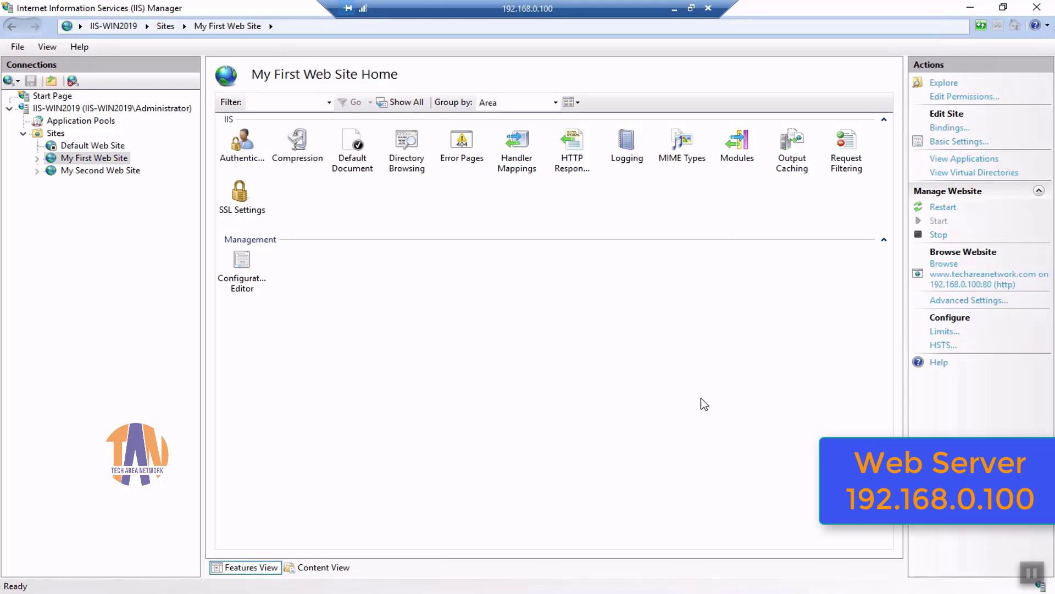
left_click(674, 9)
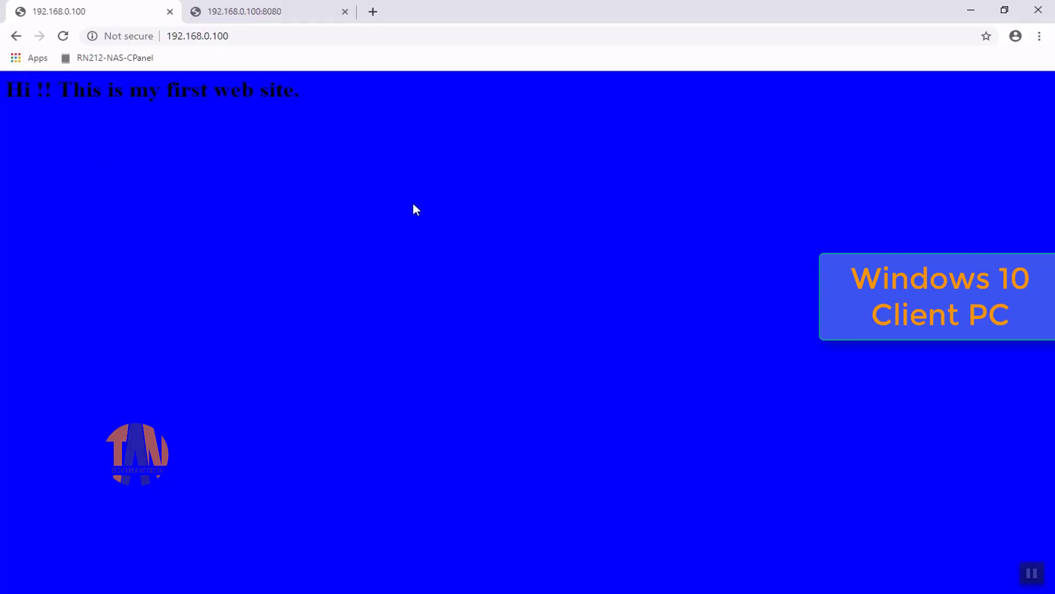
left_click(373, 13)
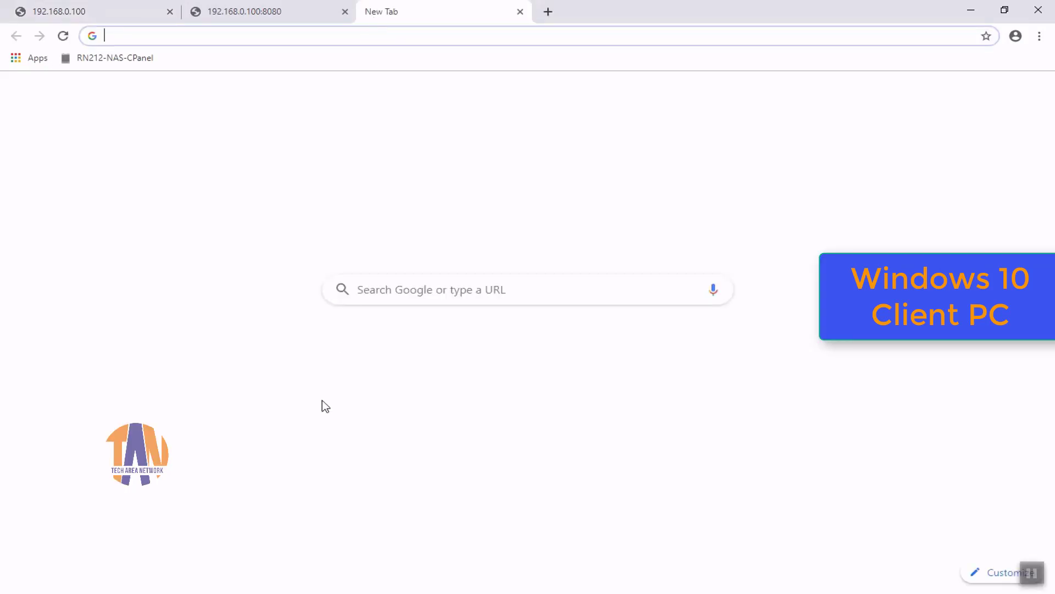
type("http://www")
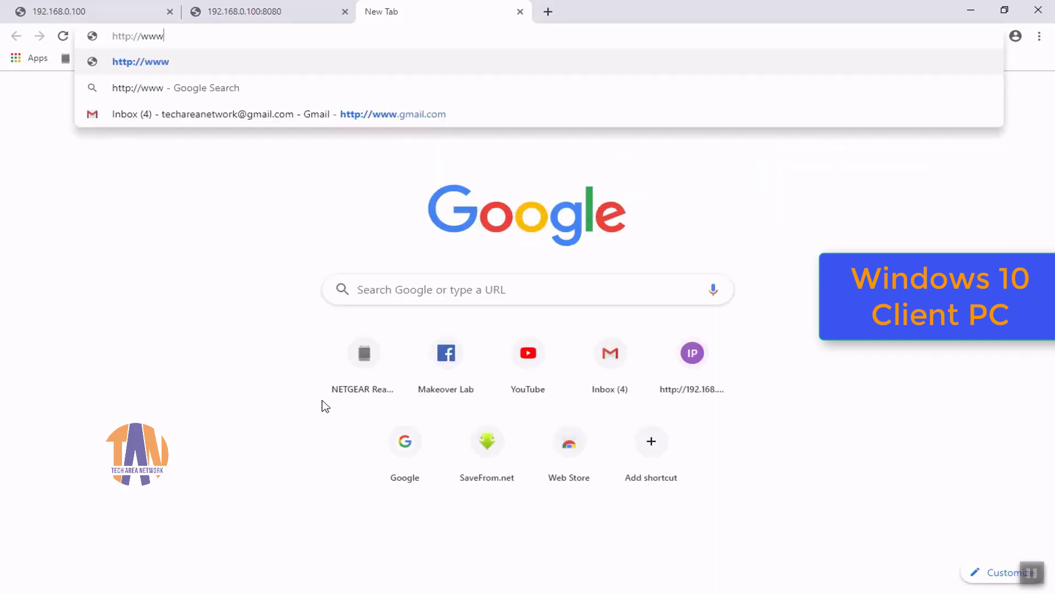
type(".techareanetw")
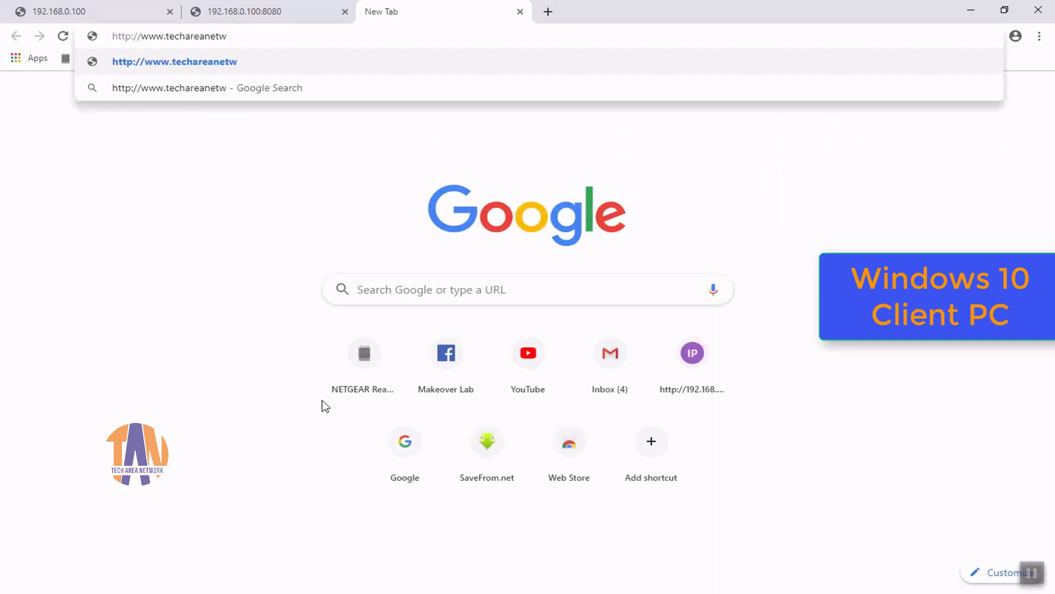
type("ork.com")
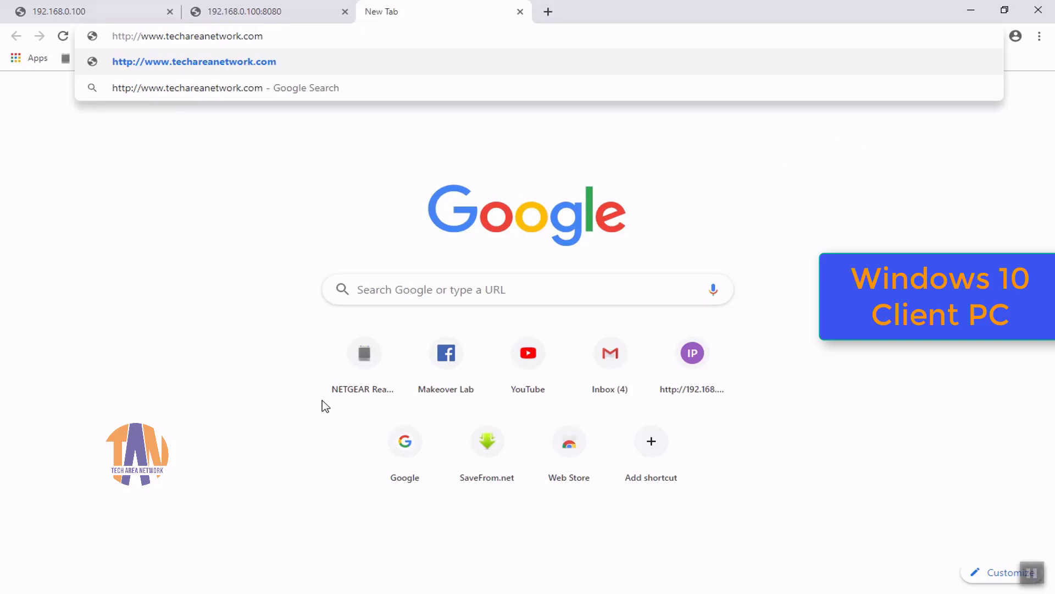
key("Return")
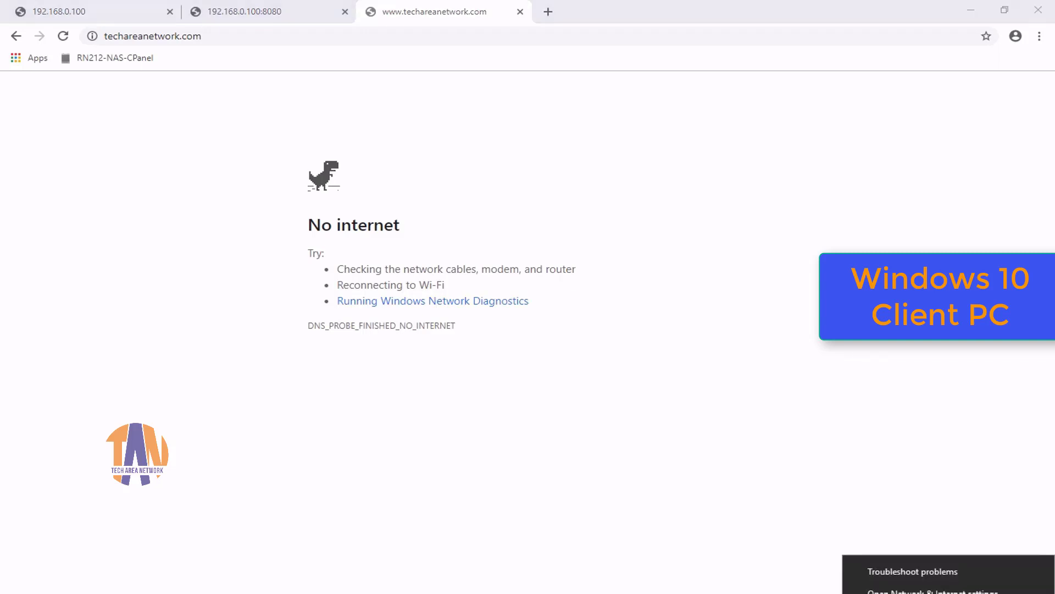
- Open the Ethernet adapter's properties from Network & Internet settings
left_click(930, 591)
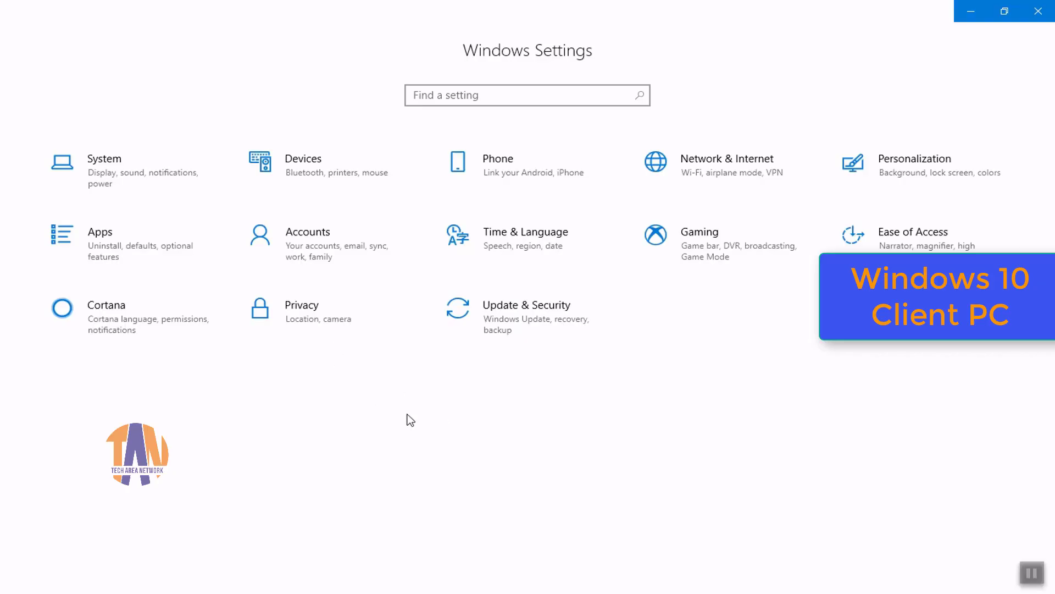
left_click(658, 166)
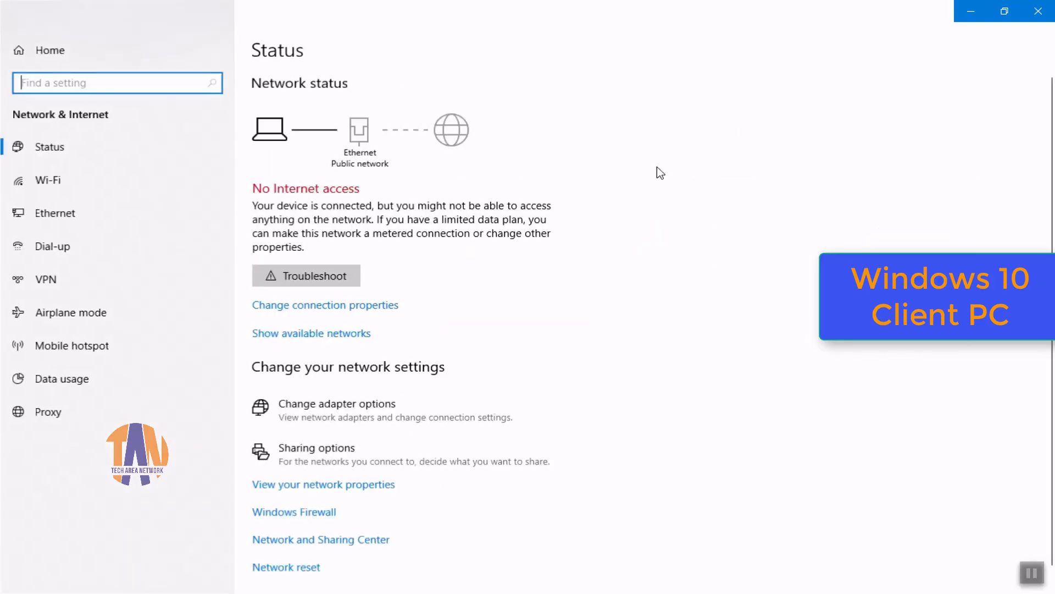
left_click(35, 215)
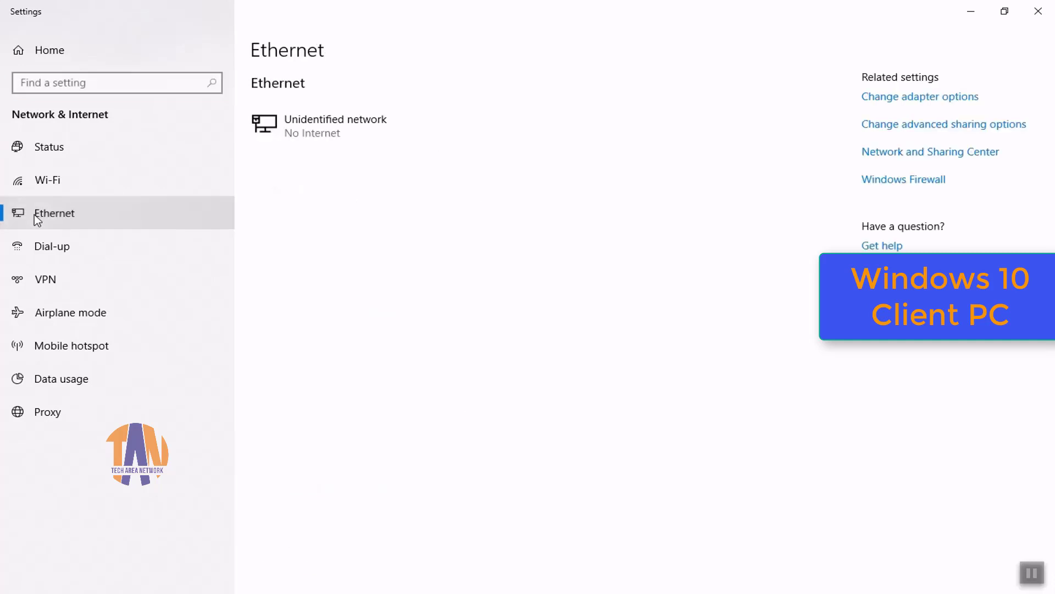
left_click(895, 99)
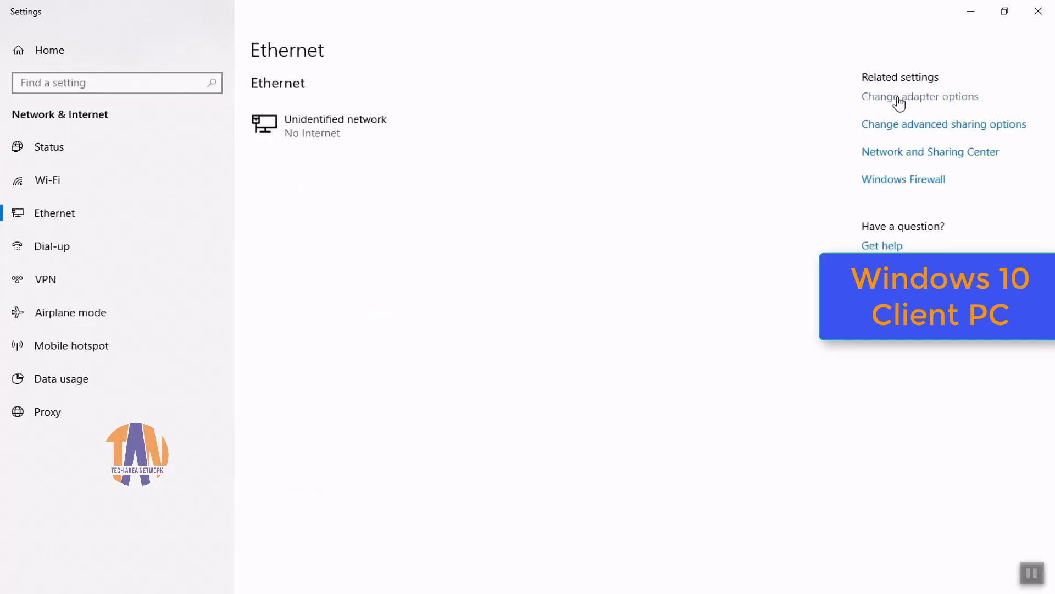
right_click(243, 234)
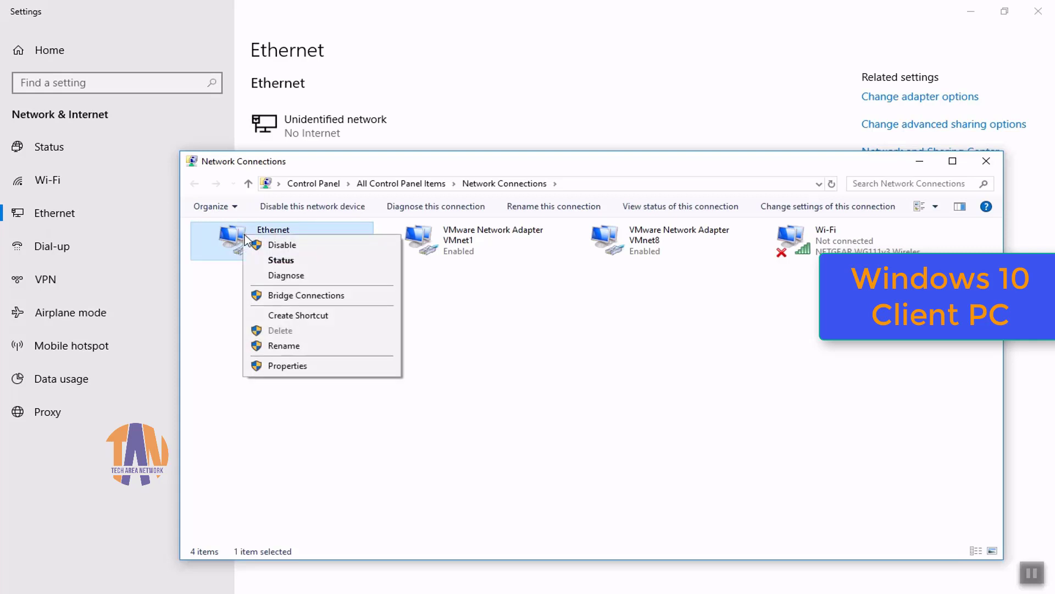
left_click(299, 366)
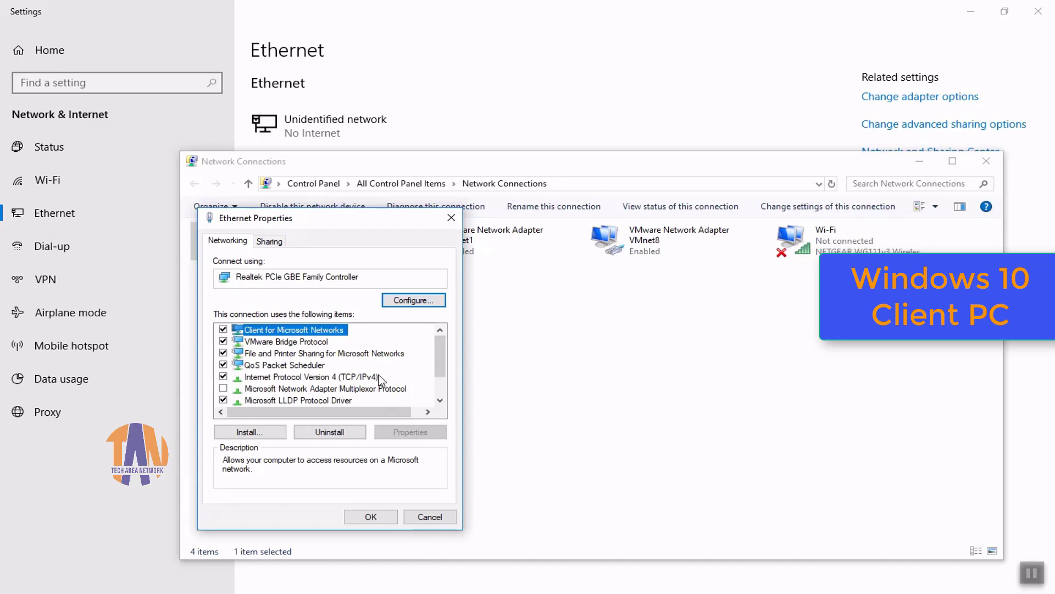
- Set the IPv4 preferred DNS server to 192.168.0.105 and close the network windows
left_click(360, 377)
left_click(410, 432)
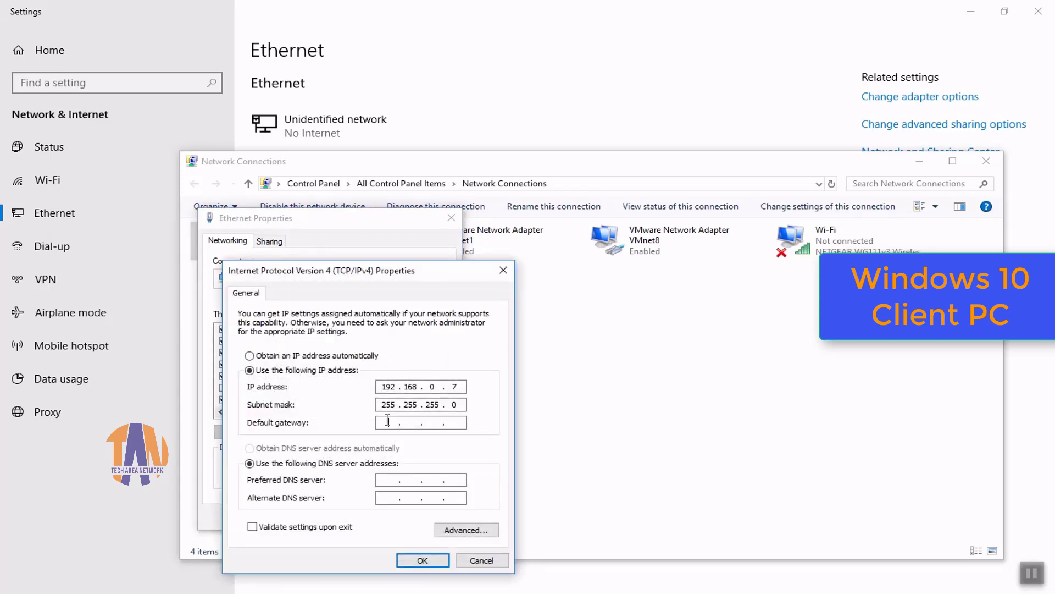
left_click(390, 480)
type("192 . 168 . 0 . 105")
left_click(423, 560)
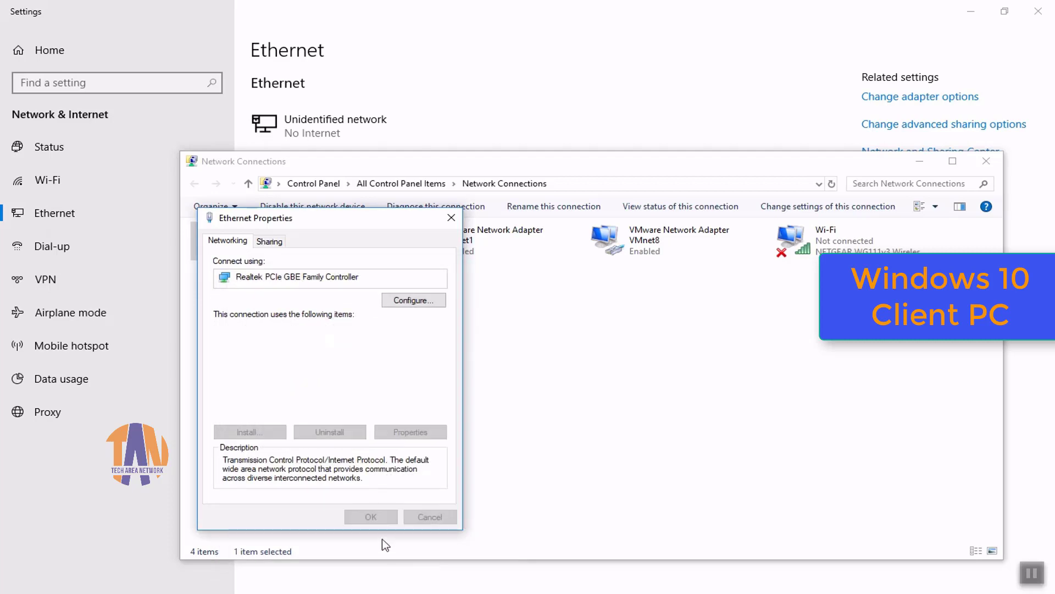
left_click(375, 517)
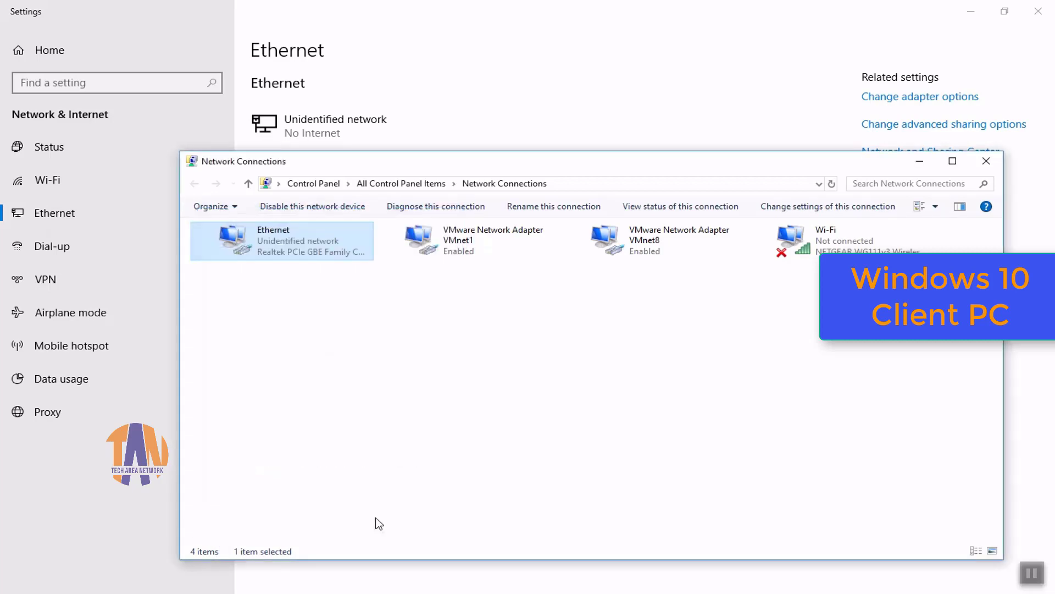
left_click(986, 160)
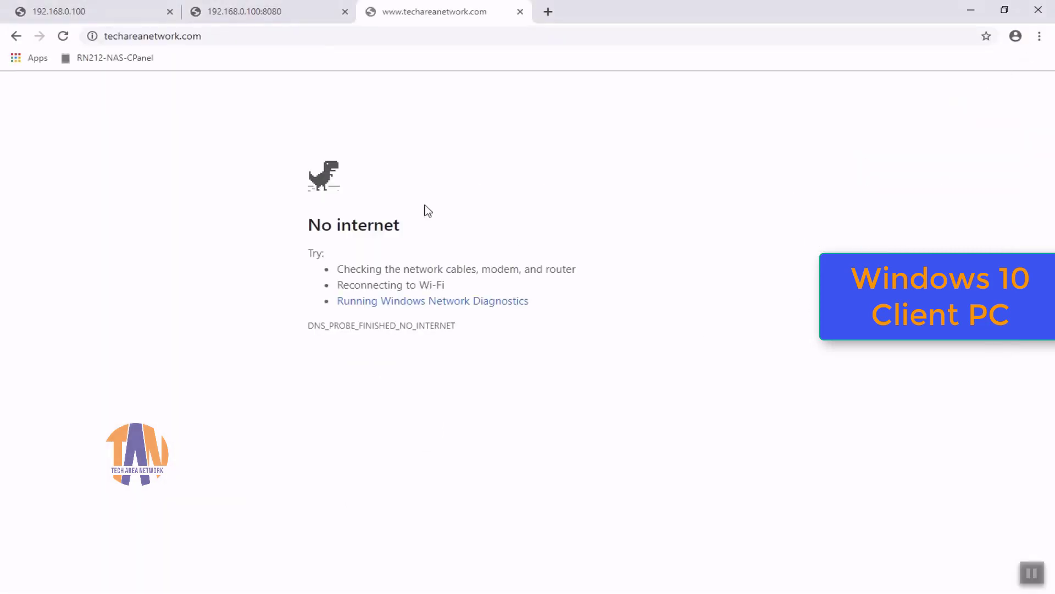
left_click(216, 36)
type("htt")
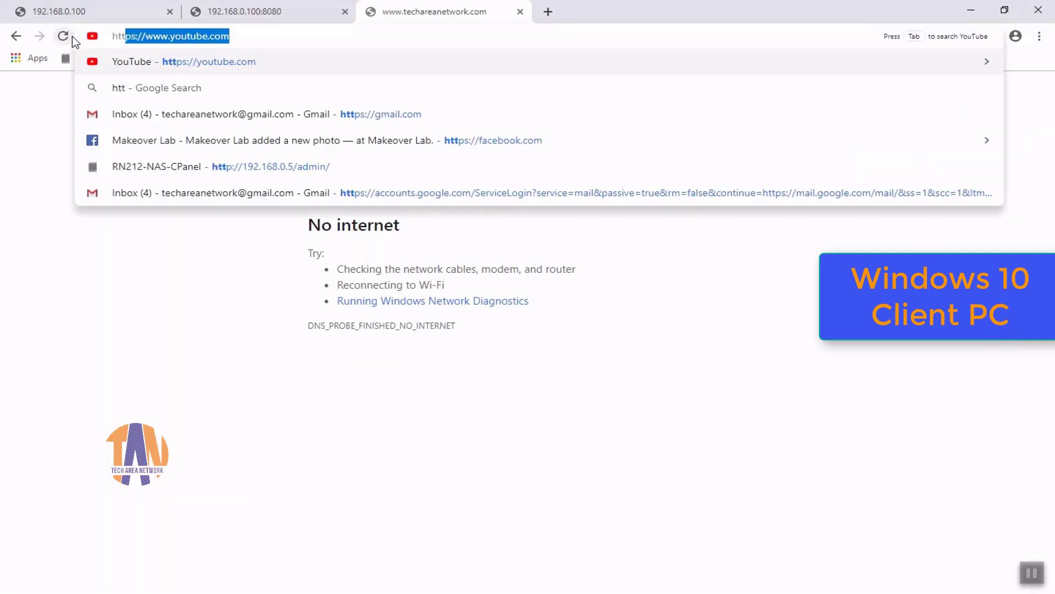
type("p://www.tech")
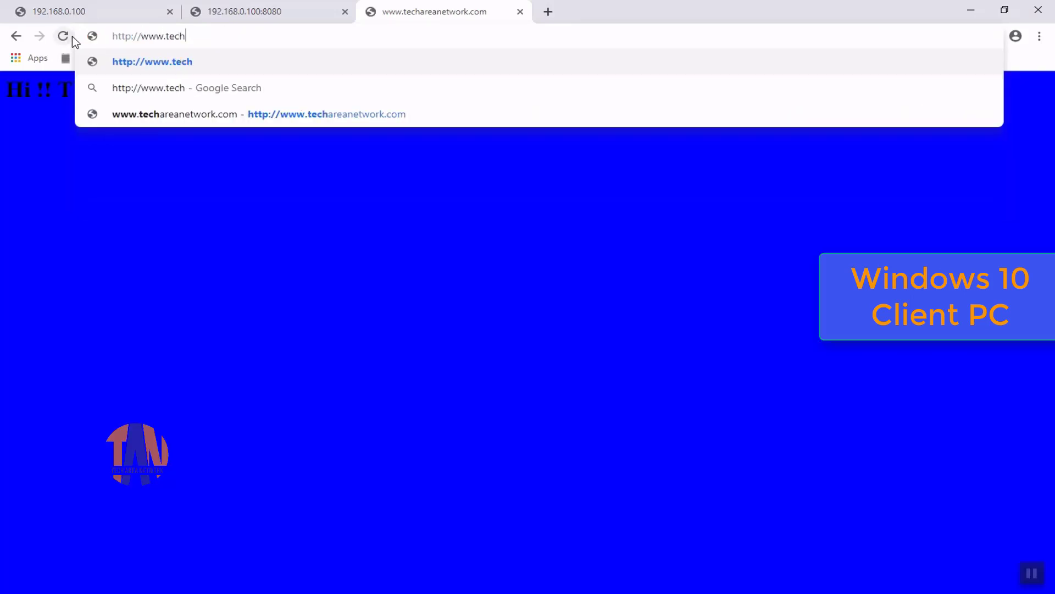
type("areanetwork.com")
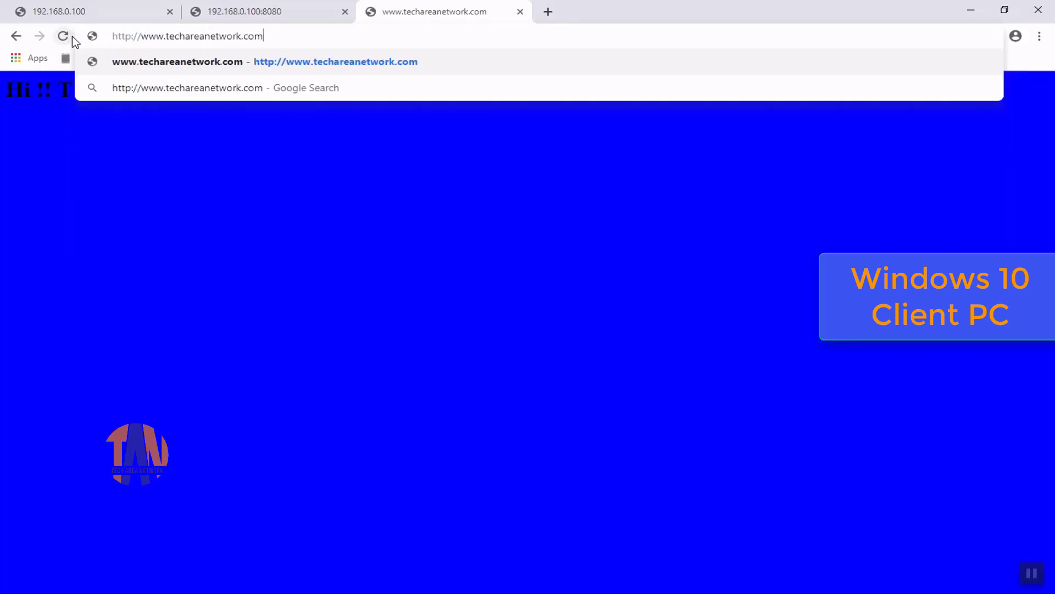
key("Return")
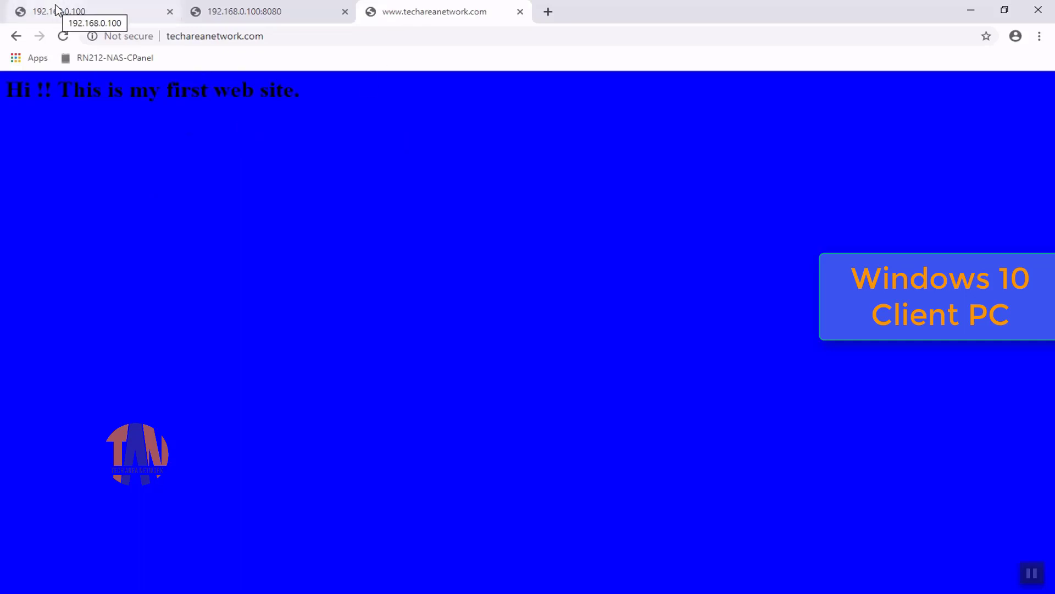
- Compare it with the 192.168.0.100 and 192.168.0.100:8080 tabs, then return to the DNS server
left_click(56, 6)
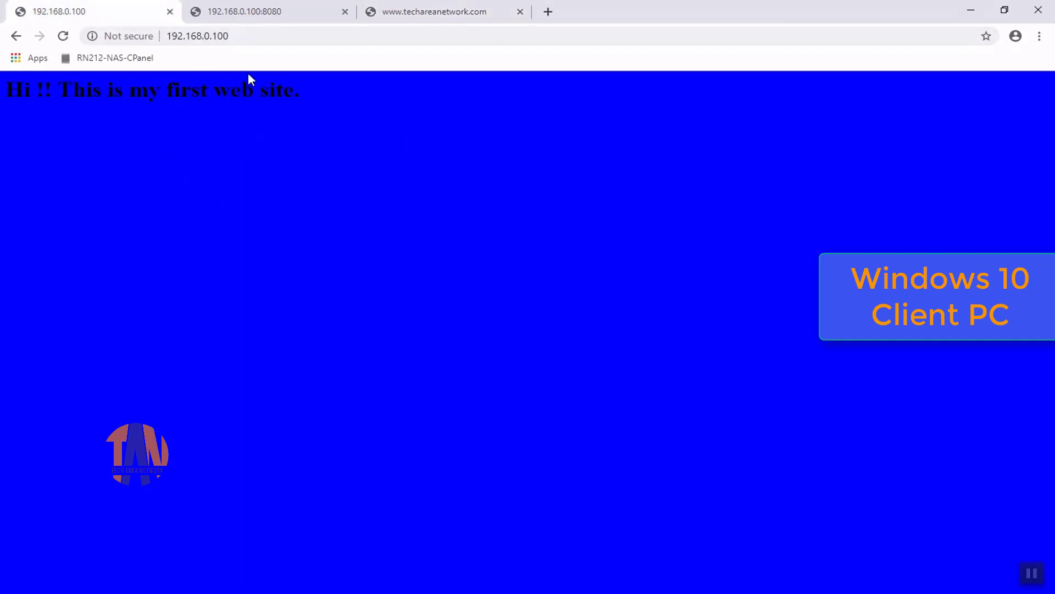
left_click(446, 13)
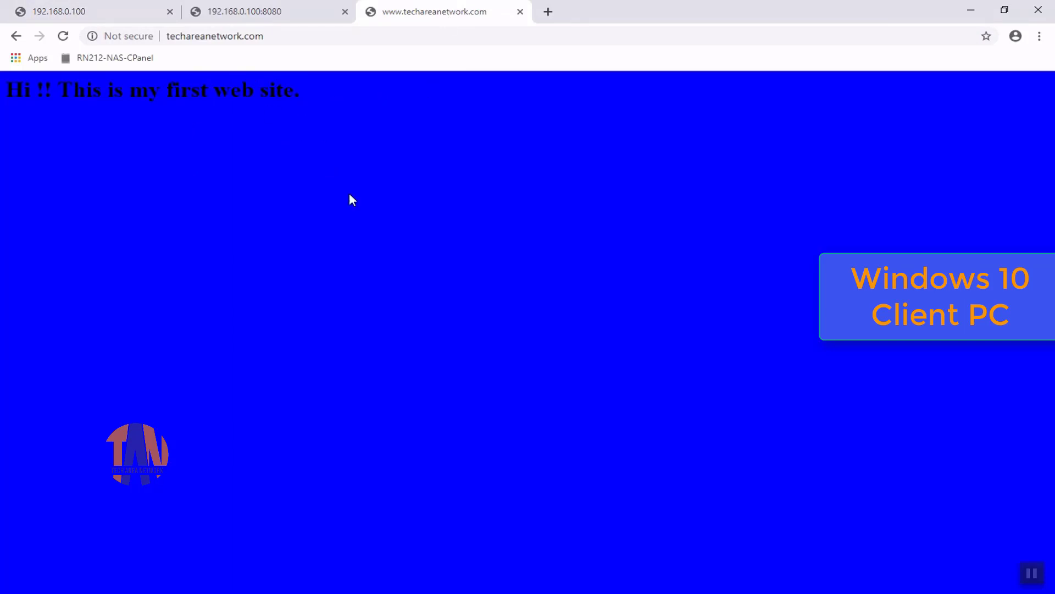
left_click(235, 17)
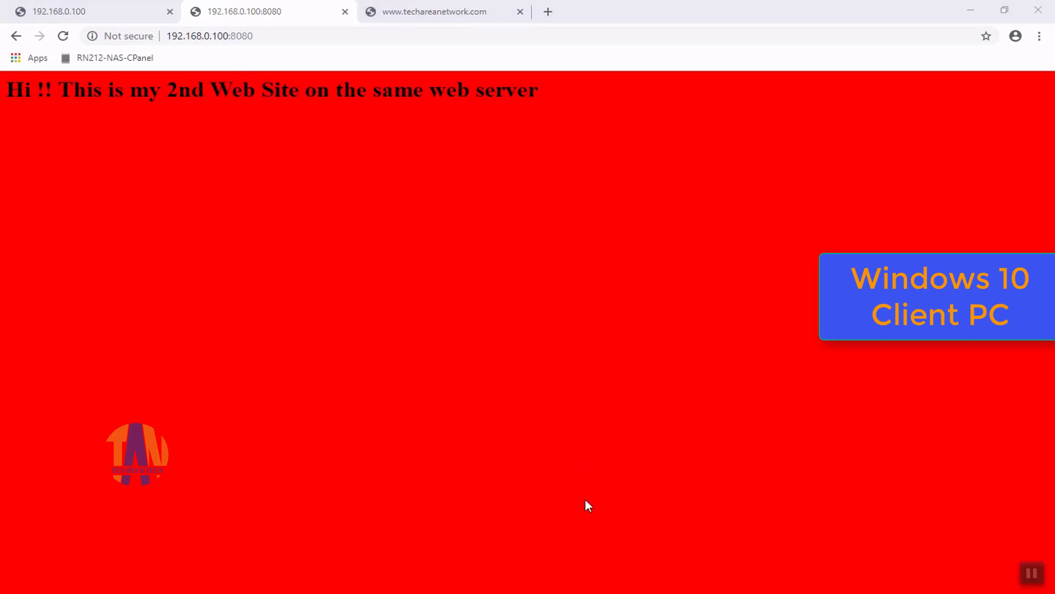
mouse_move(595, 588)
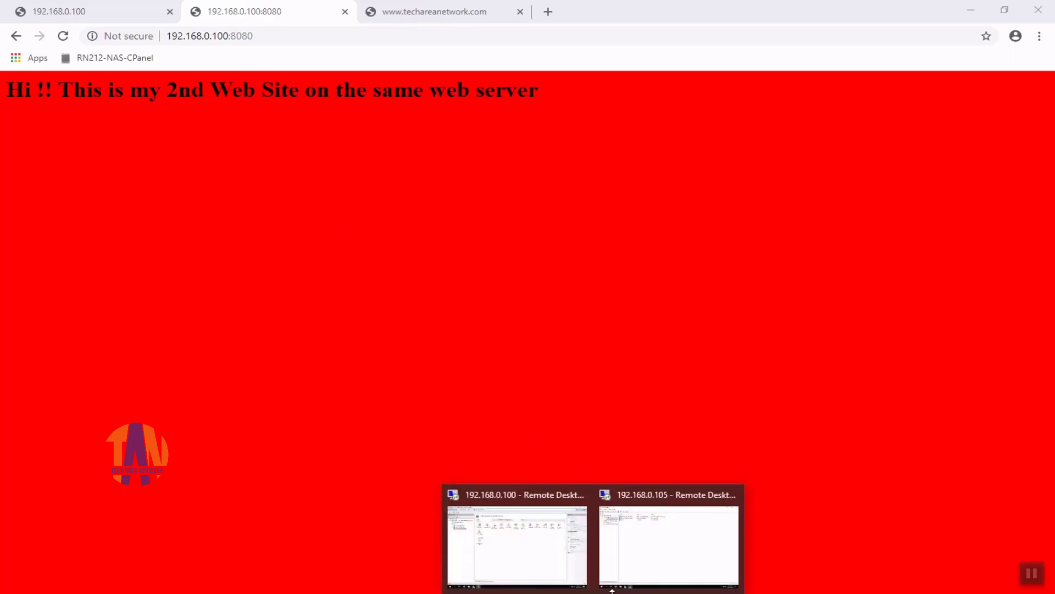
left_click(635, 544)
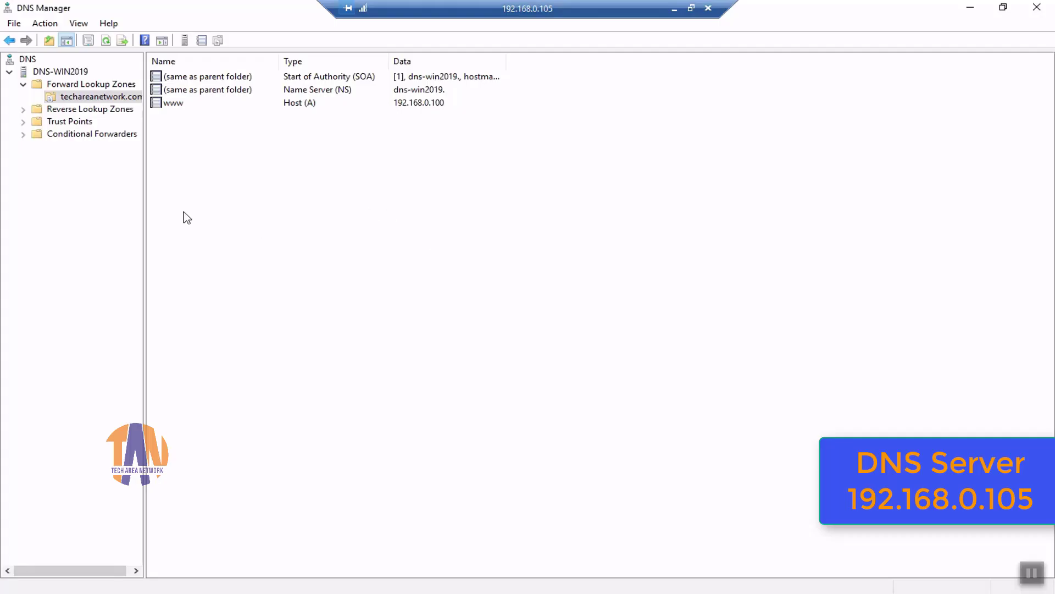
- Create the forward lookup zone tan.com with default wizard settings and view its records
right_click(70, 85)
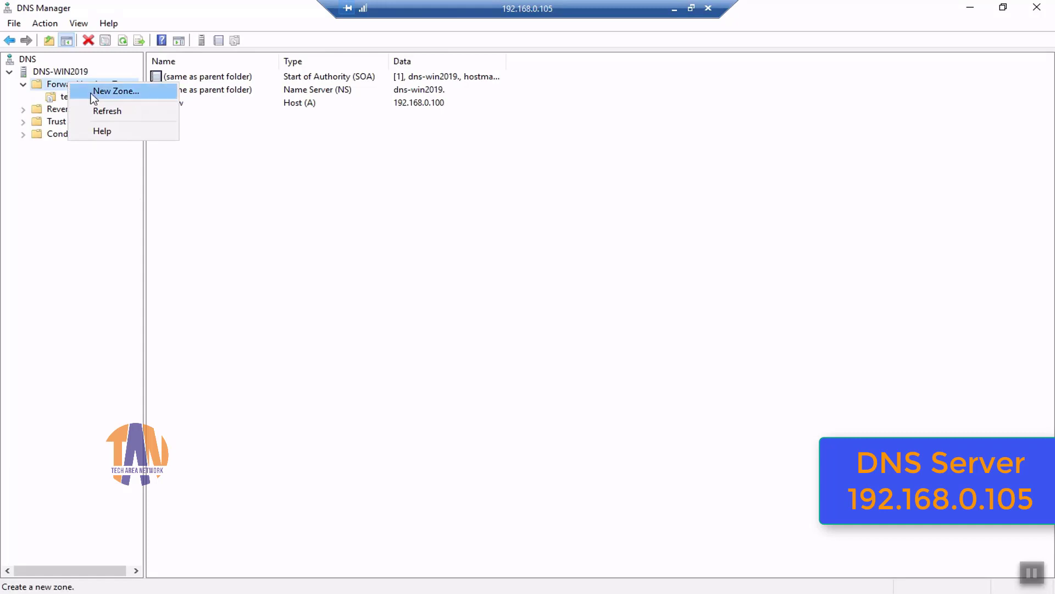
left_click(91, 93)
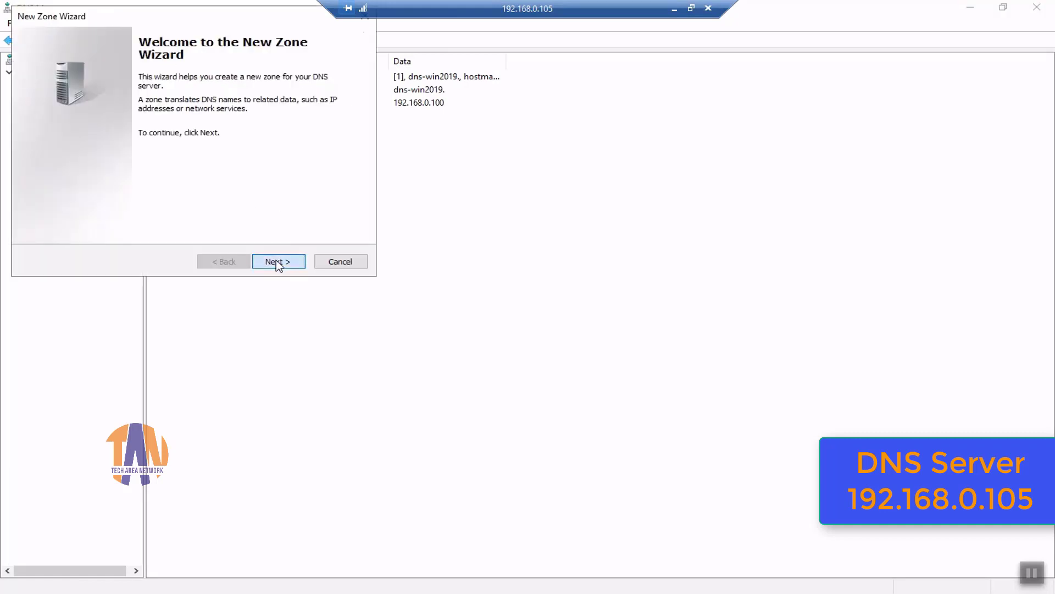
left_click(277, 262)
left_click(276, 261)
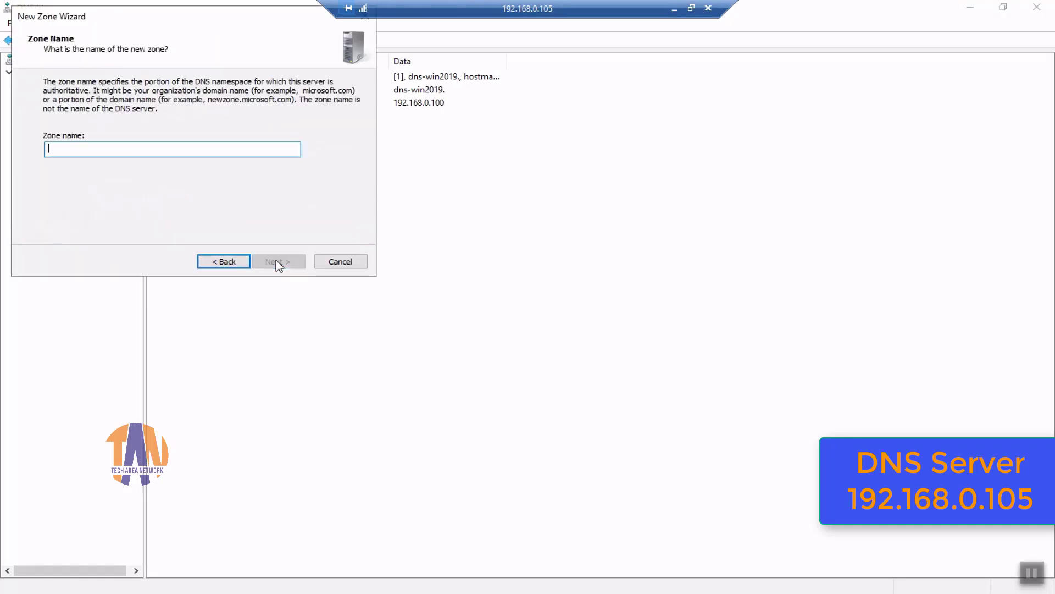
type("tan")
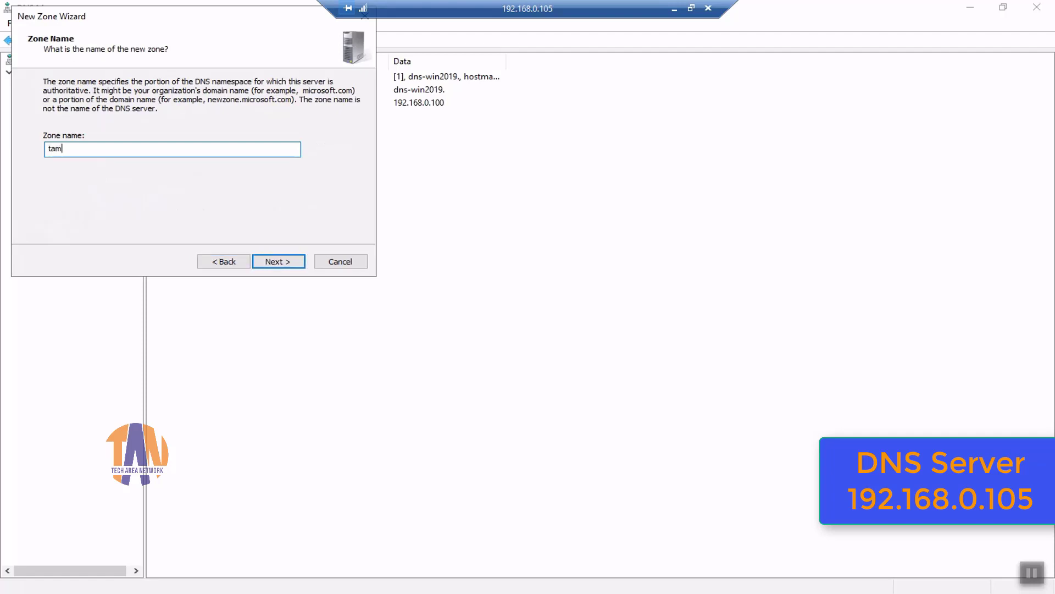
type(".com")
left_click(269, 262)
left_click(271, 262)
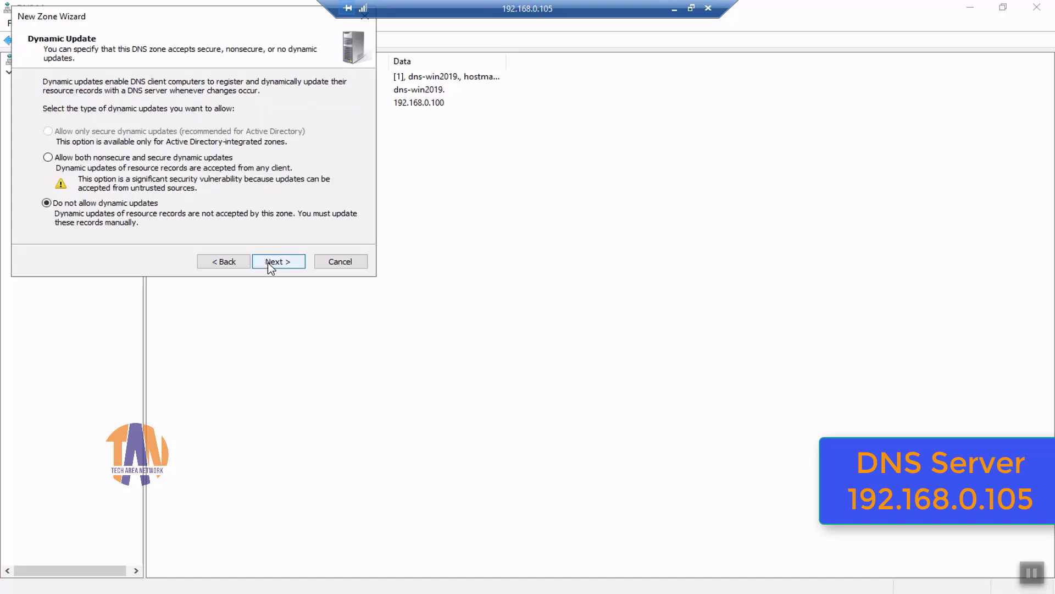
left_click(269, 262)
left_click(270, 262)
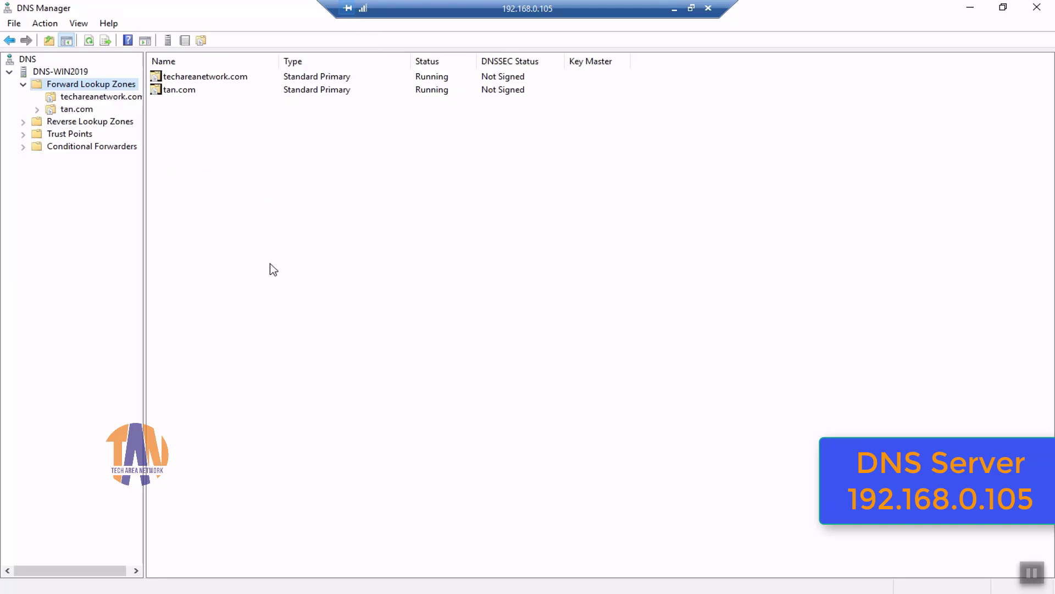
left_click(63, 109)
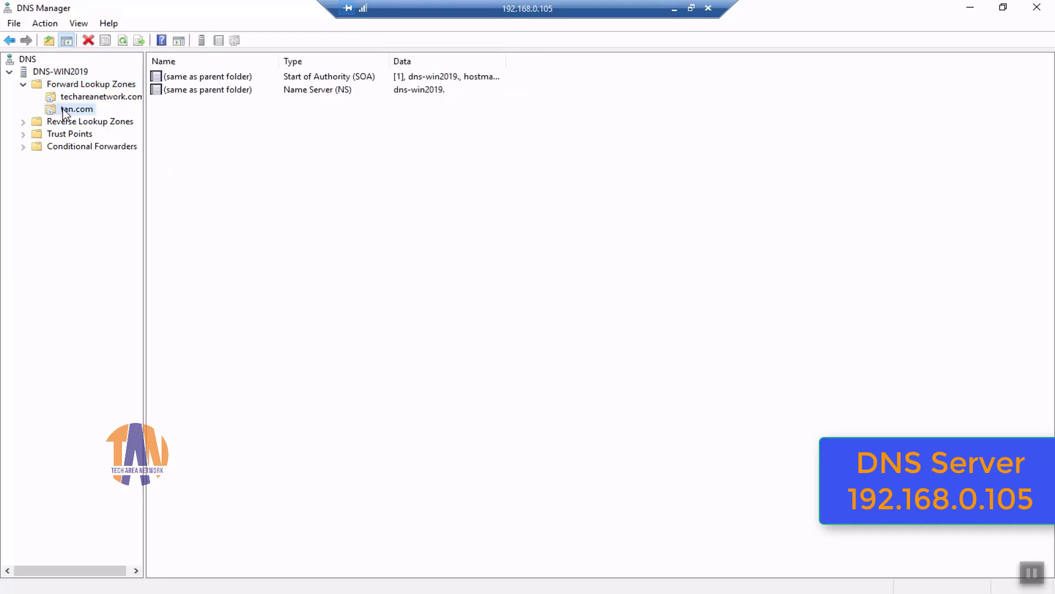
right_click(262, 141)
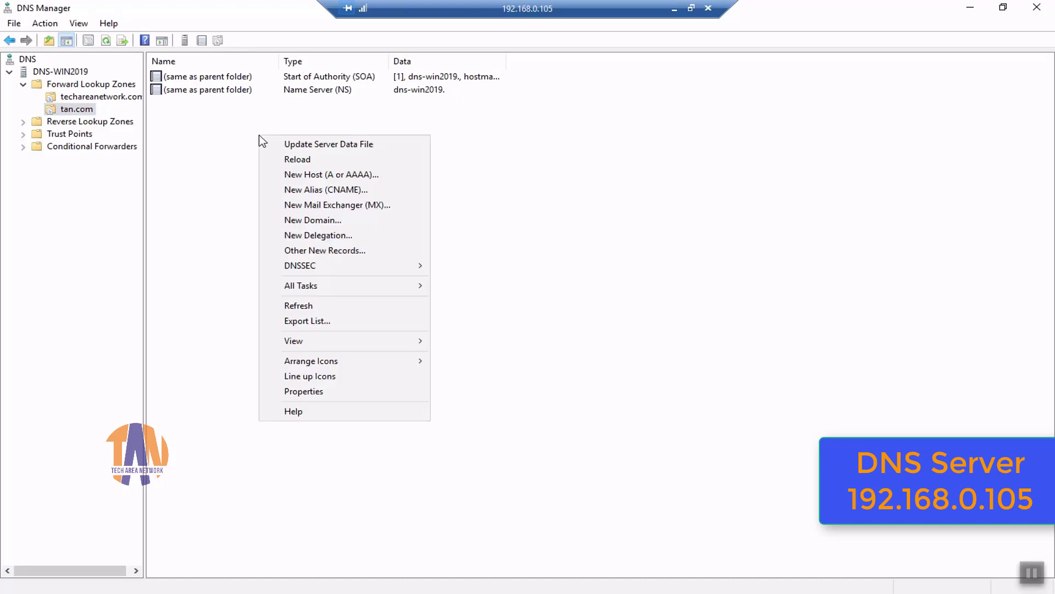
- Add a www host (A) record for 192.168.0.100 to tan.com and check it
left_click(389, 177)
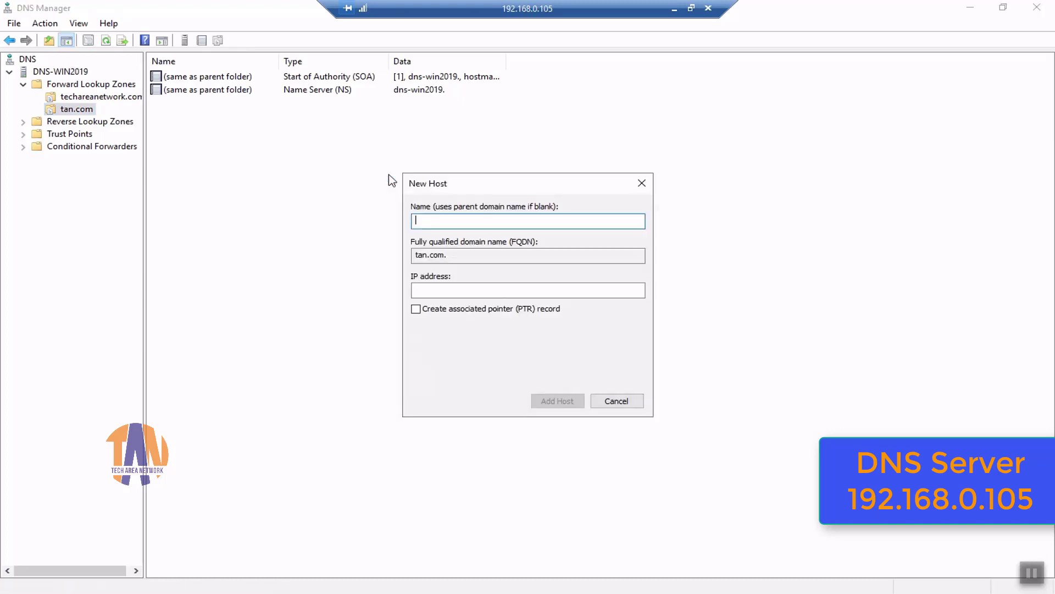
type("www")
key("Tab")
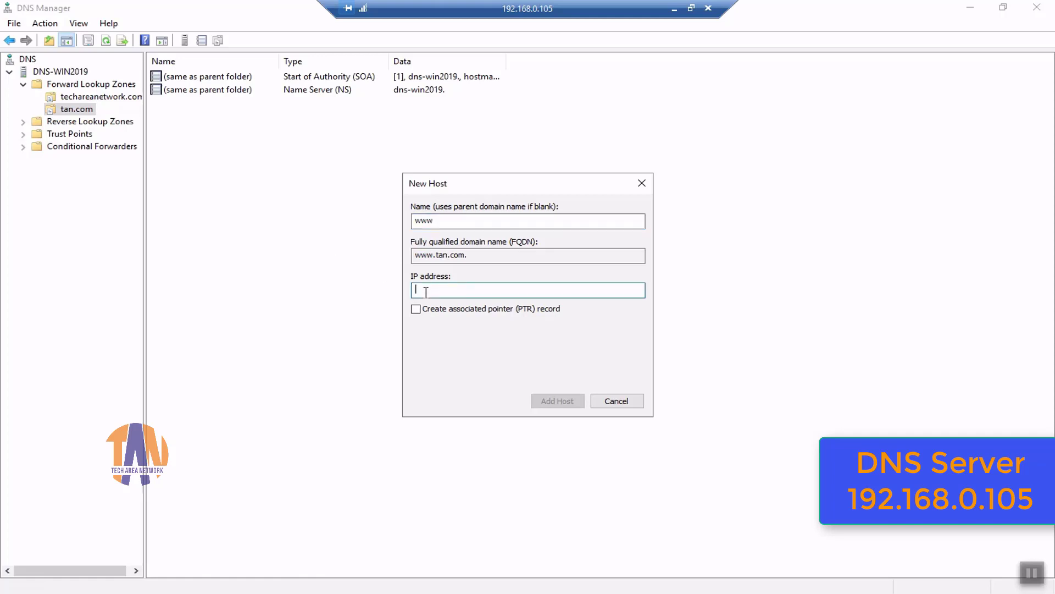
type("192.")
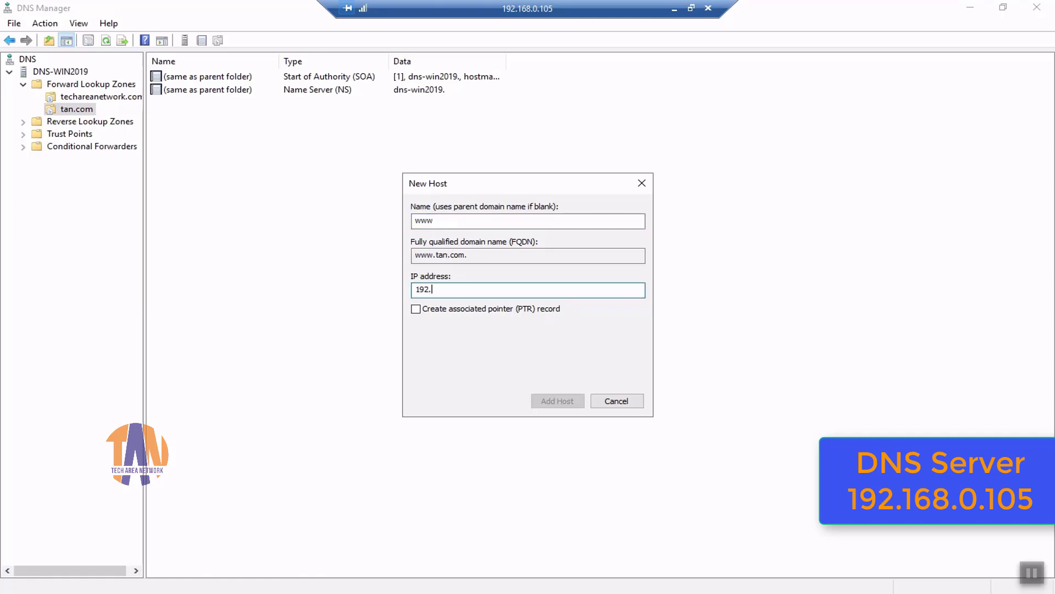
type("168.0.100")
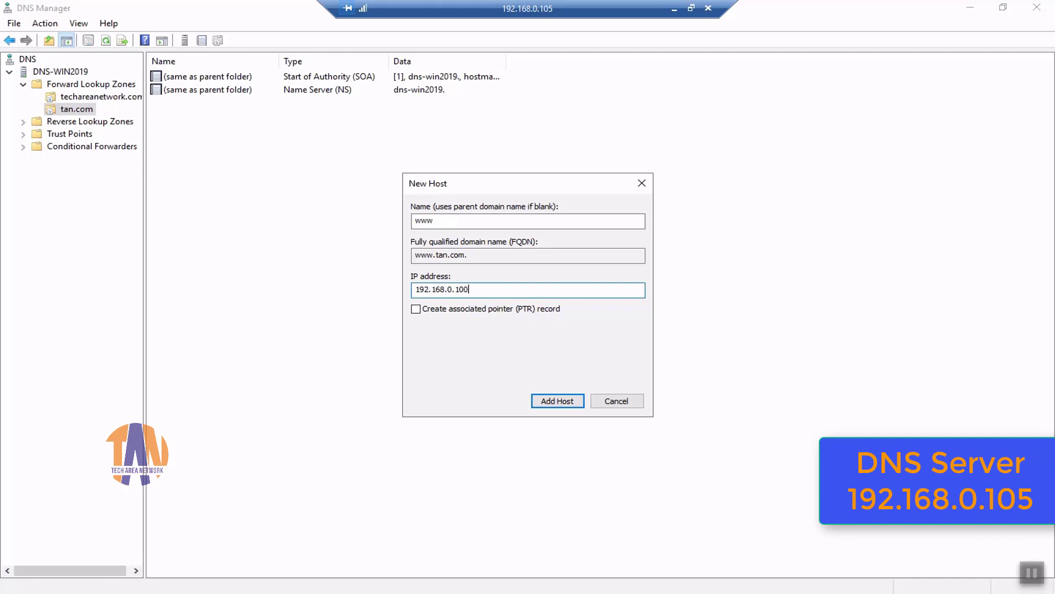
left_click(557, 401)
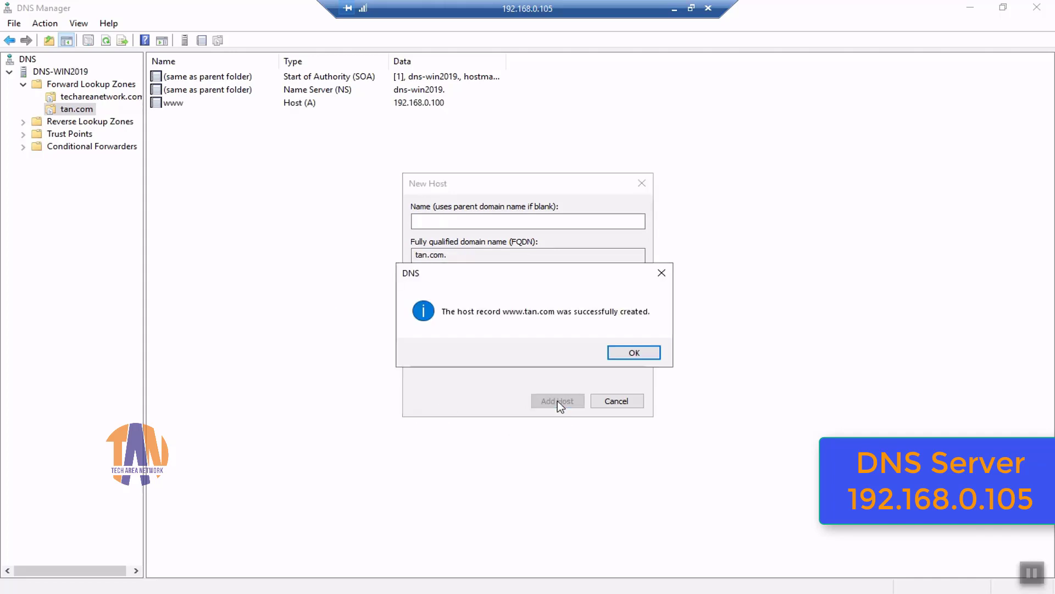
left_click(628, 354)
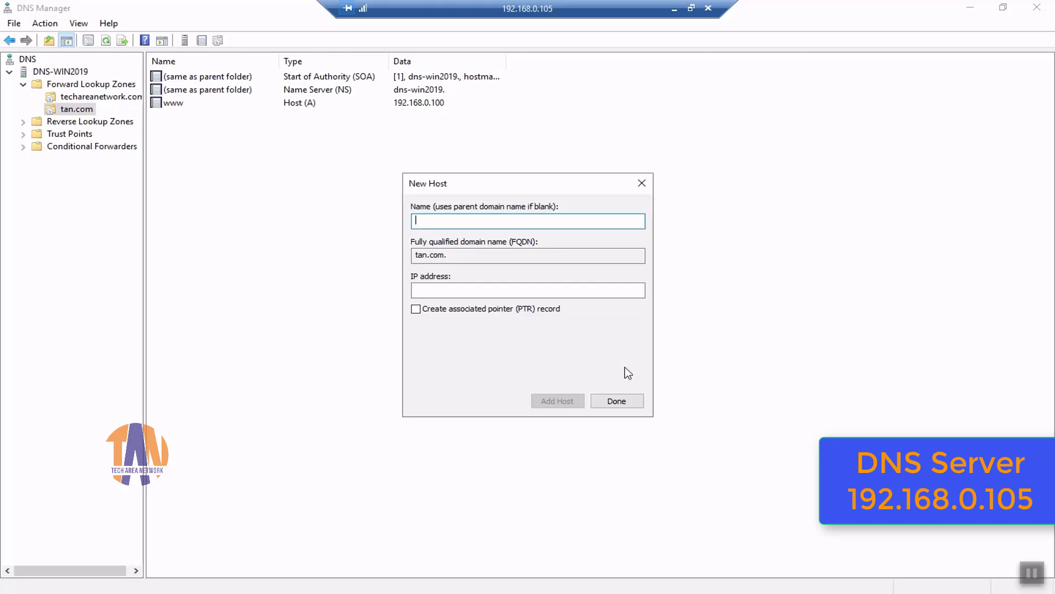
left_click(617, 401)
left_click(179, 102)
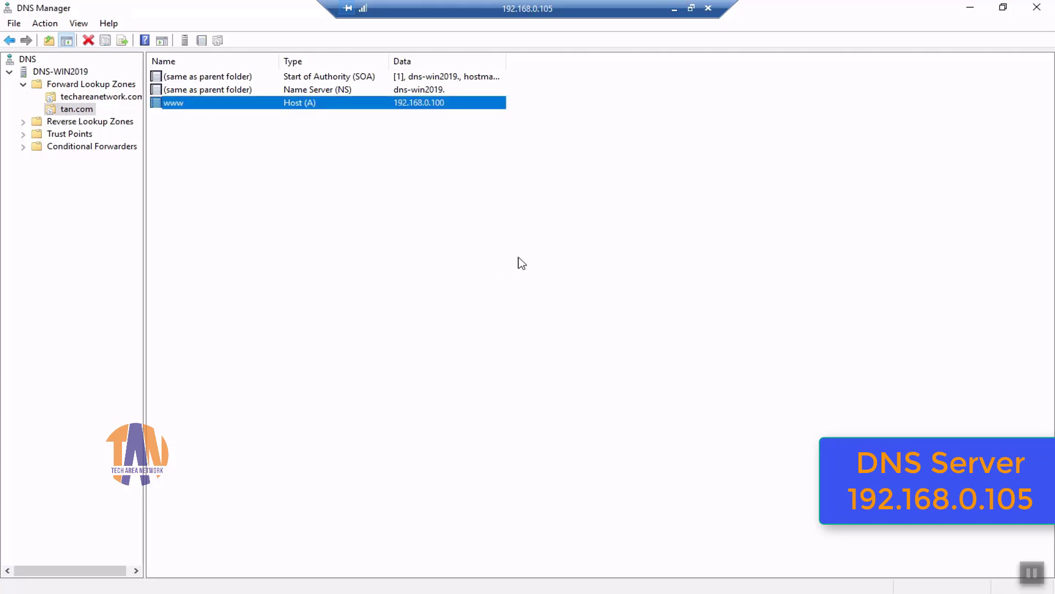
- On the web server, open My Second Web Site's port 8080 http binding for editing
left_click(674, 11)
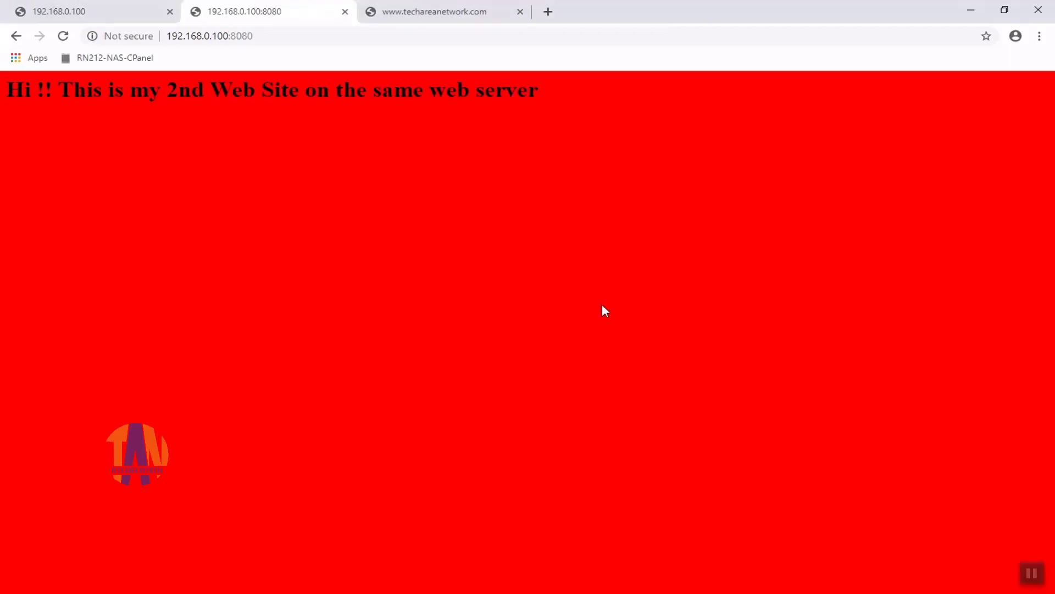
mouse_move(588, 591)
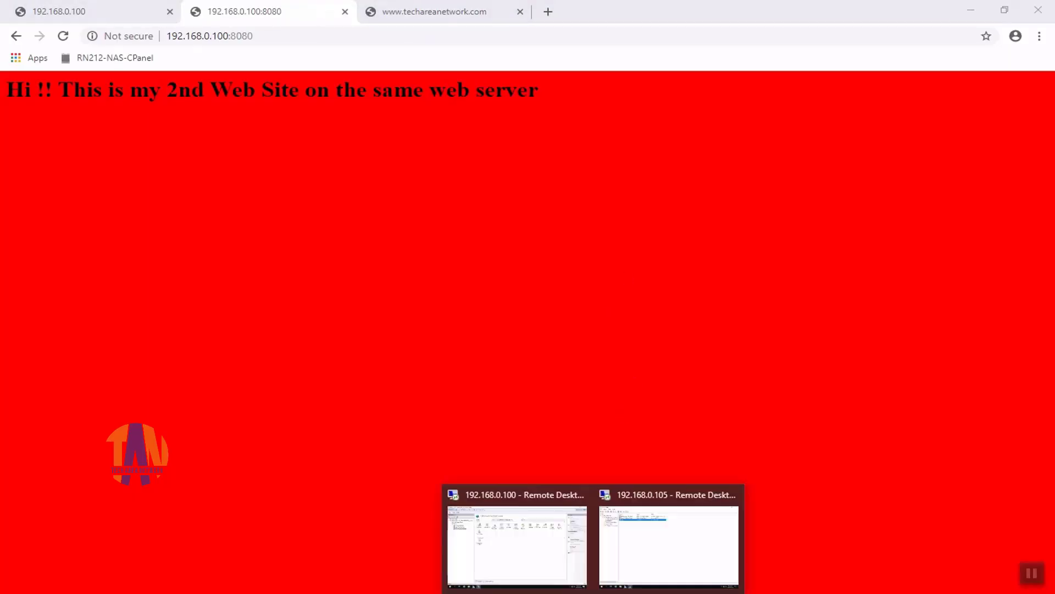
left_click(519, 545)
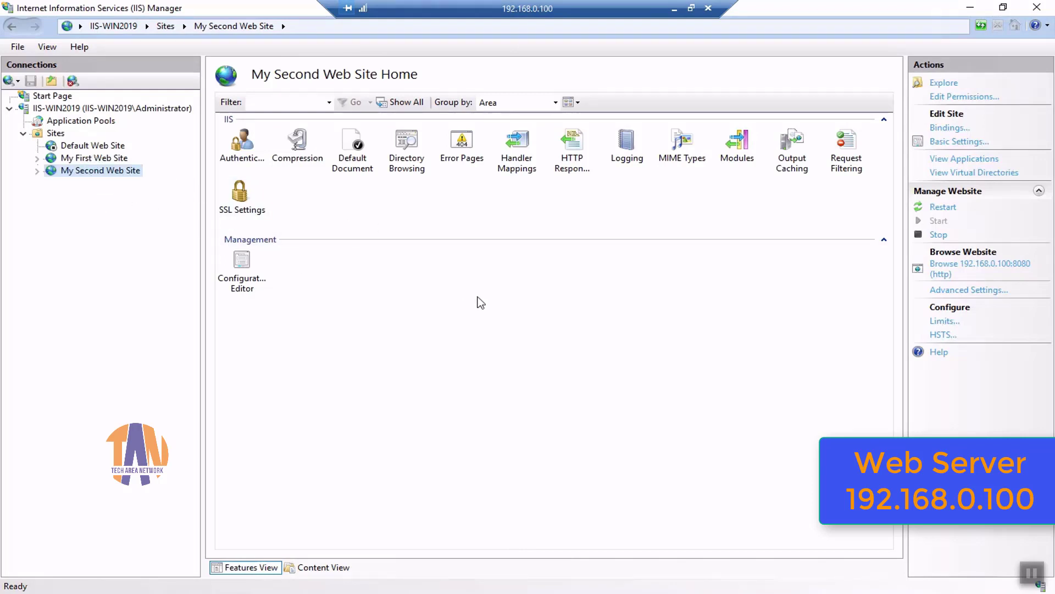
left_click(959, 129)
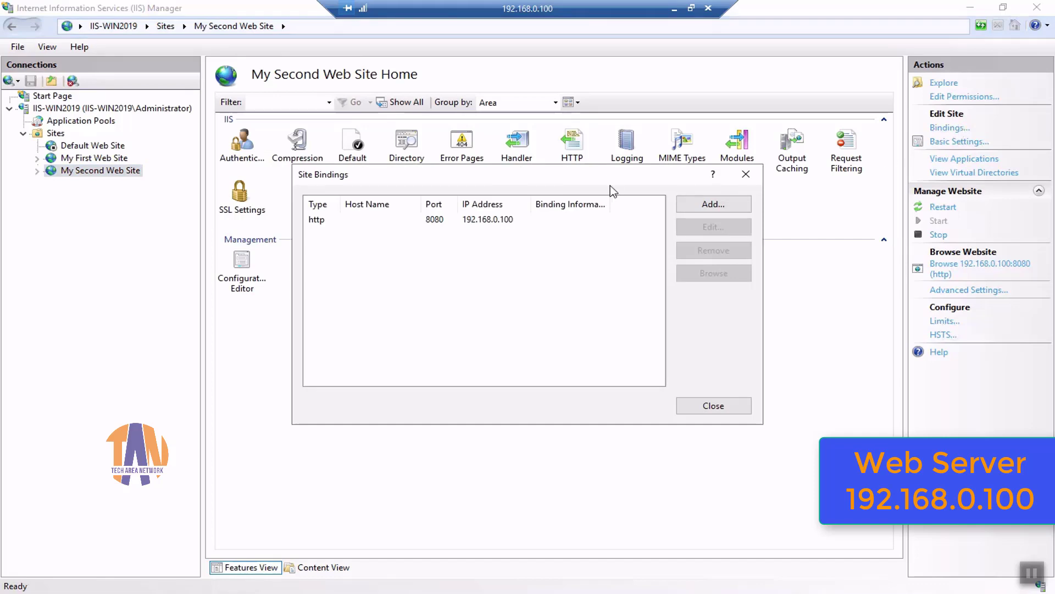
left_click(392, 219)
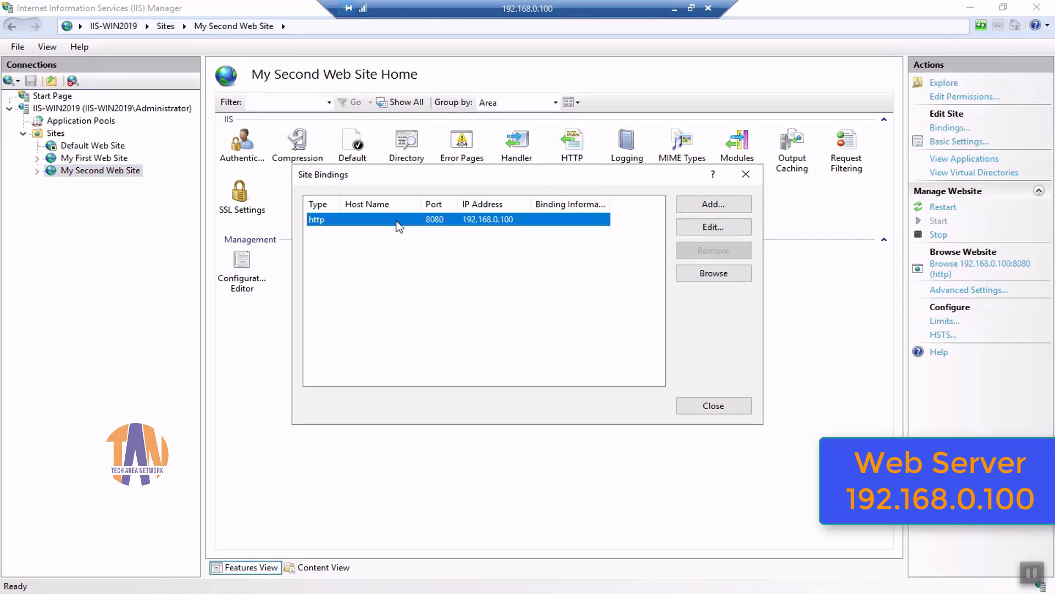
left_click(692, 226)
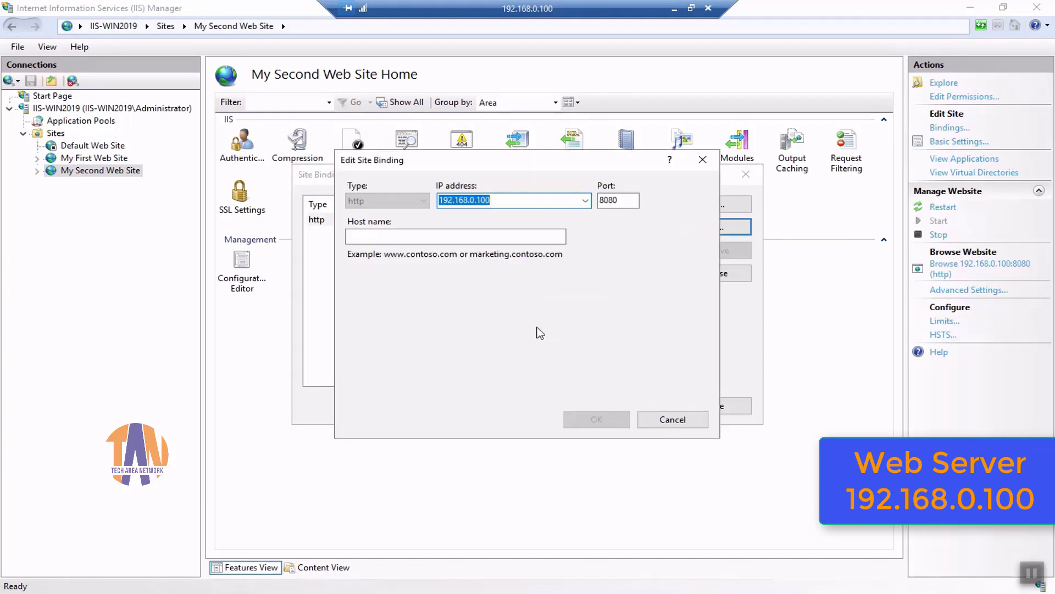
left_click(413, 237)
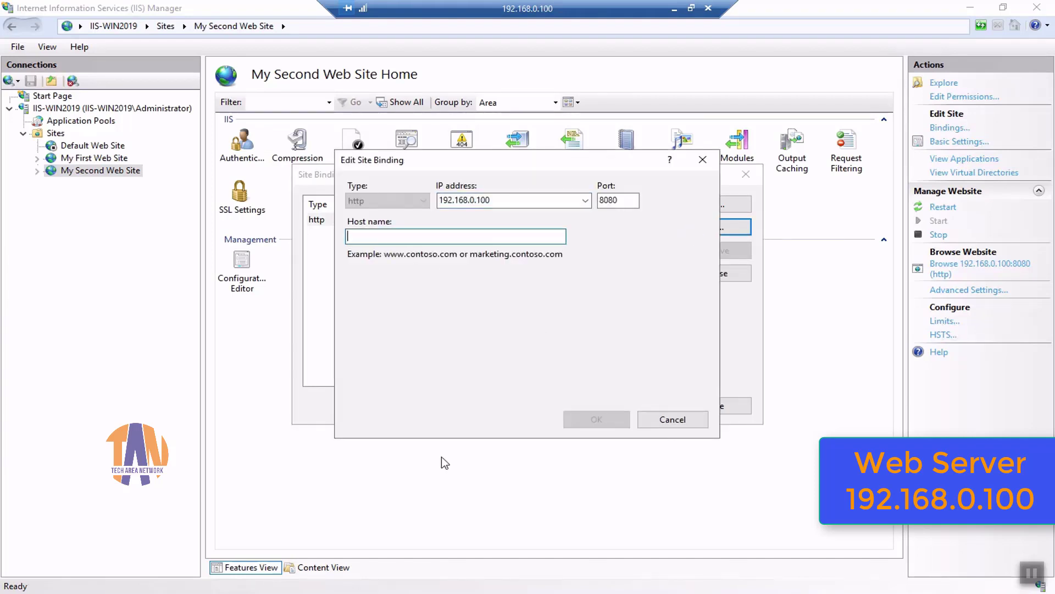
type("www.tan.com")
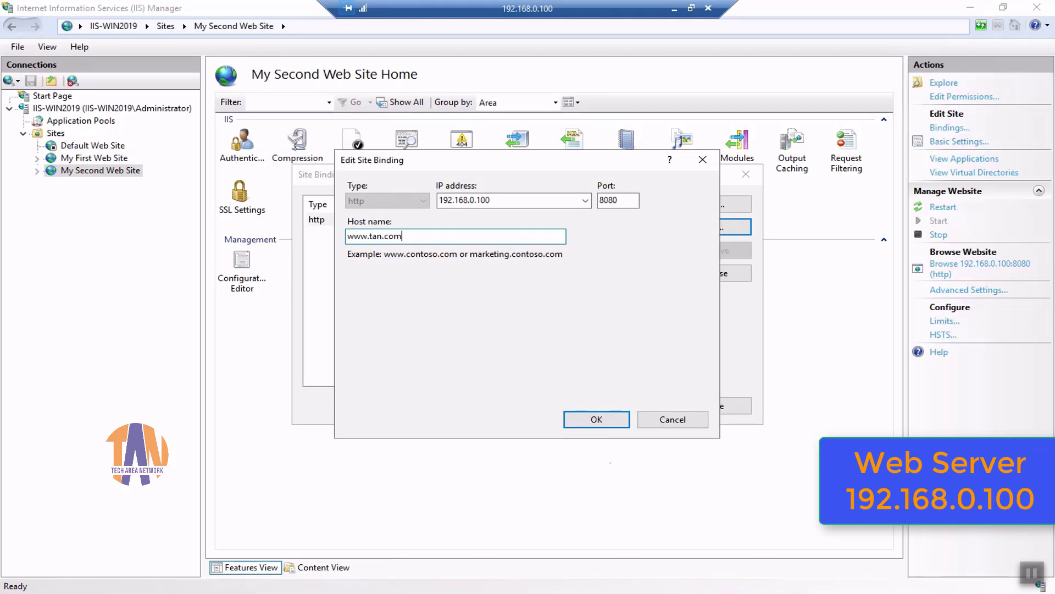
left_click(628, 202)
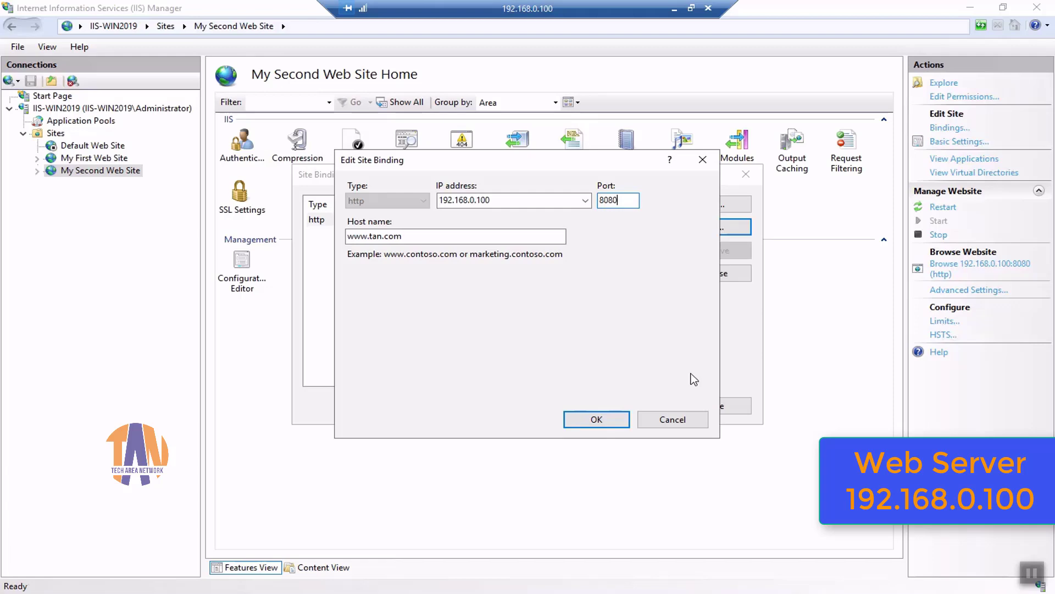
key("BackSpace")
key("BackSpace")
left_click(585, 422)
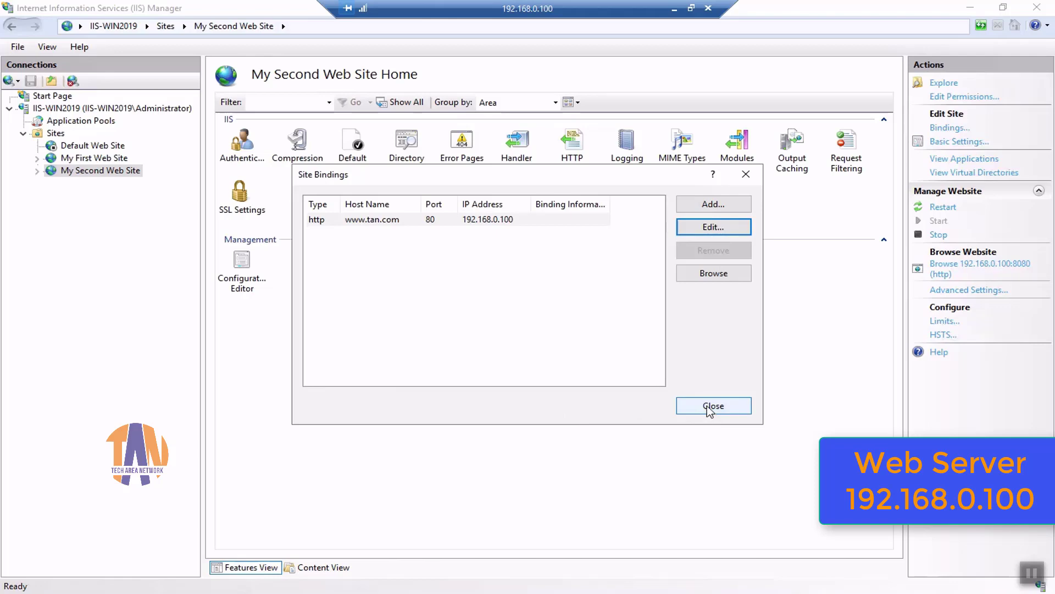
left_click(707, 405)
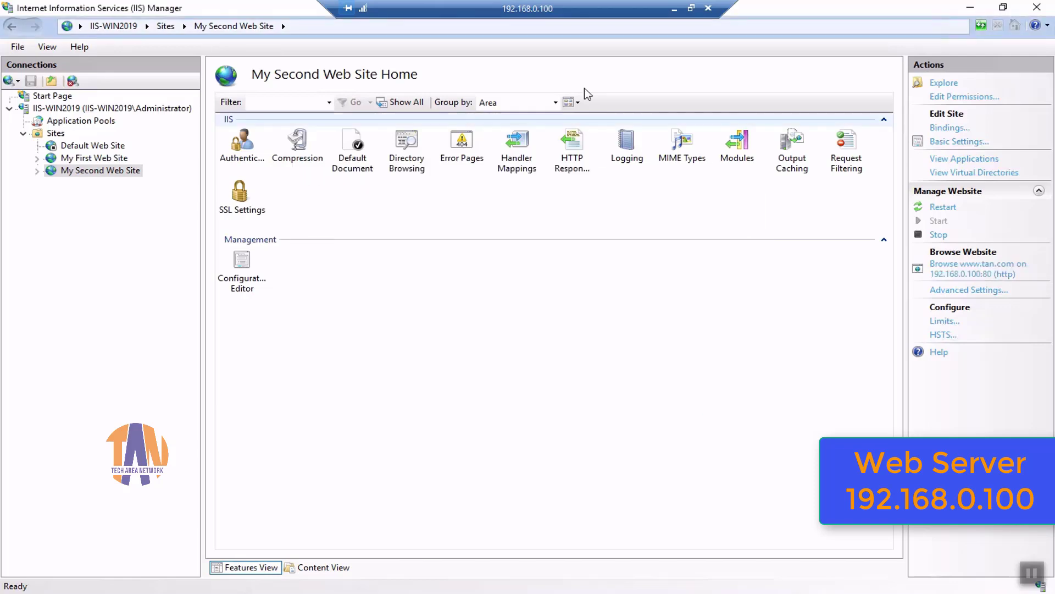
left_click(675, 9)
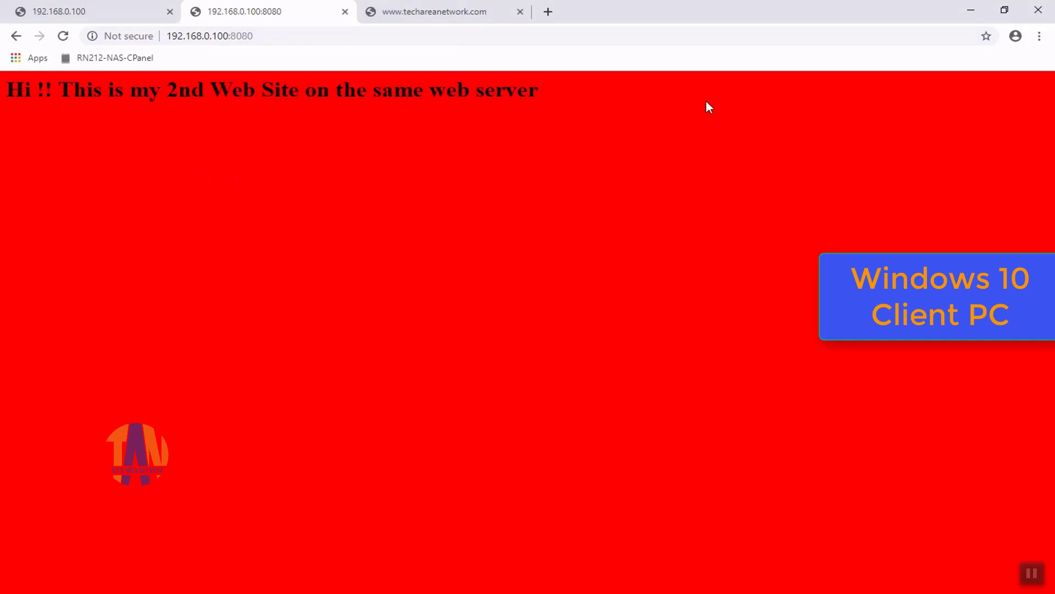
left_click(548, 11)
type("http://www")
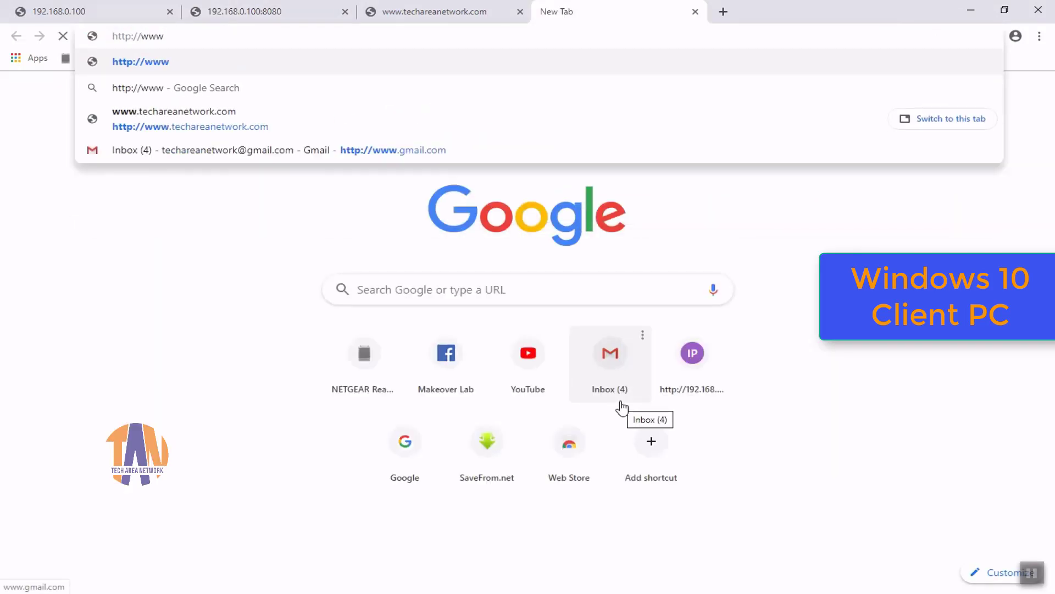
type(".tan.com")
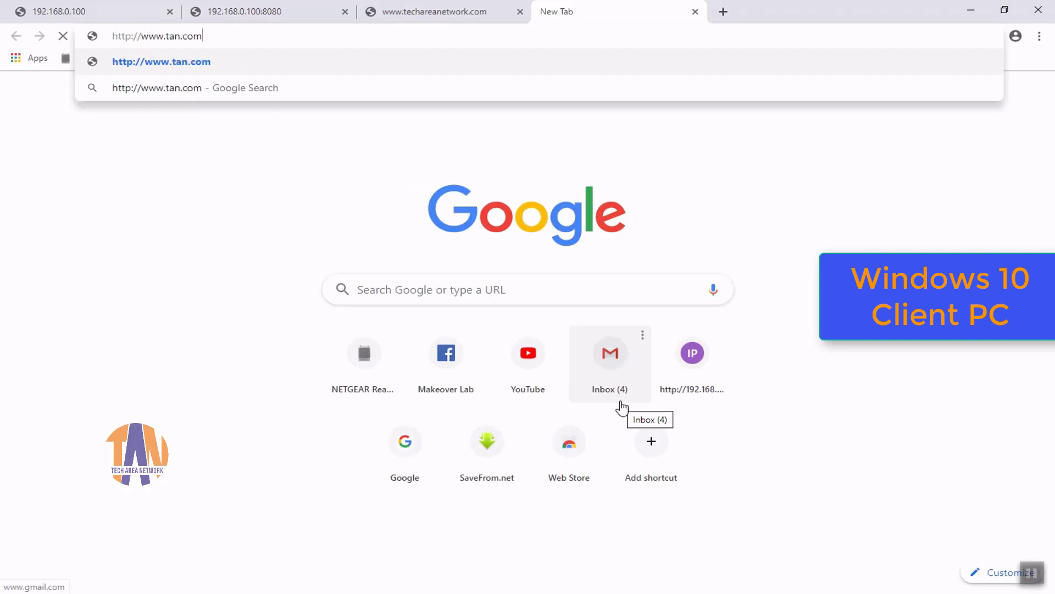
key("Return")
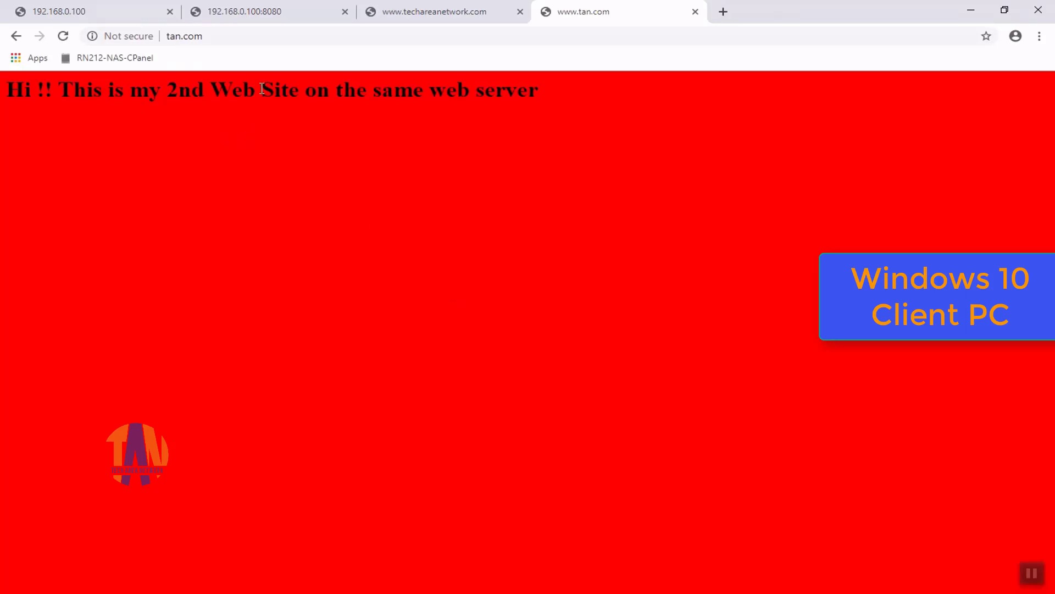
left_click(266, 13)
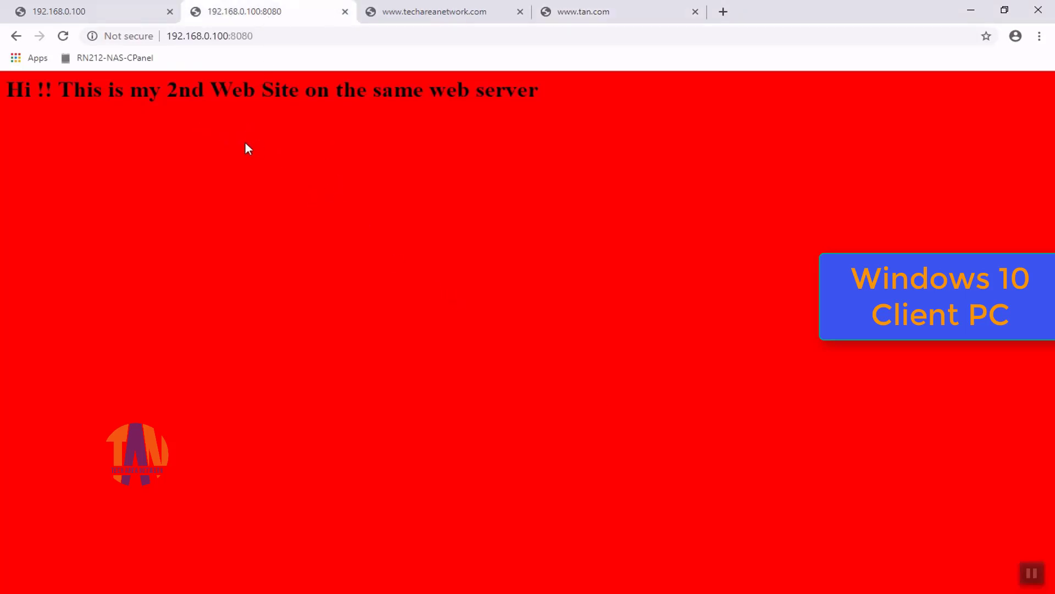
left_click(601, 17)
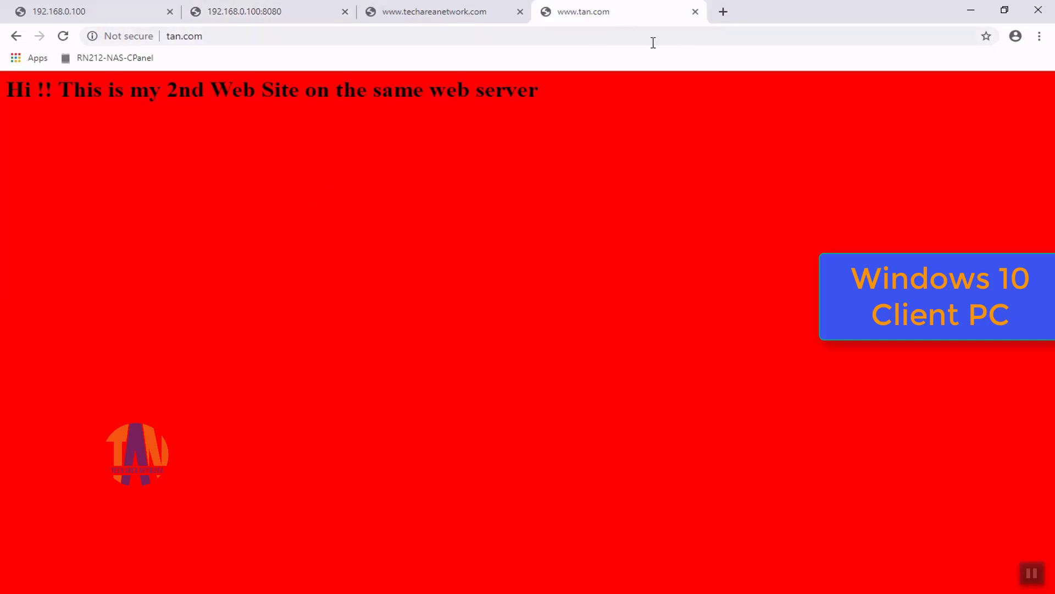